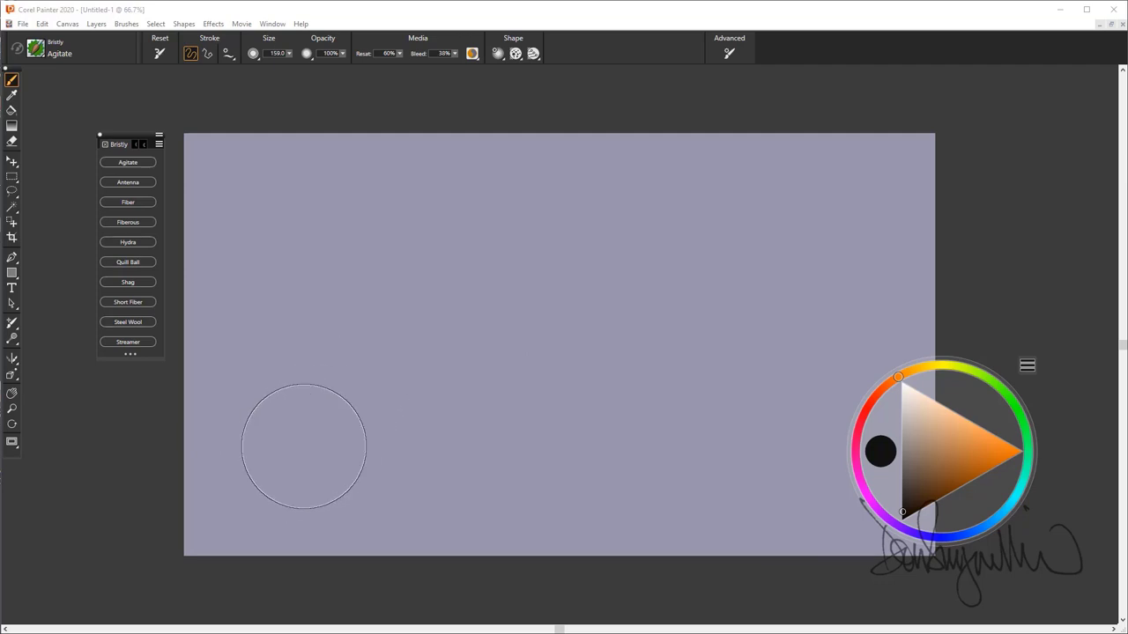
Paint a broad black stroke across the canvas with the Agitate brush at size 159, undoing the first attempt and repainting it.
{"action": "mouse_move", "coordinate": [299, 455]}
{"action": "left_mouse_down"}
{"action": "mouse_move", "coordinate": [797, 243]}
{"action": "mouse_move", "coordinate": [934, 231]}
{"action": "left_mouse_up"}
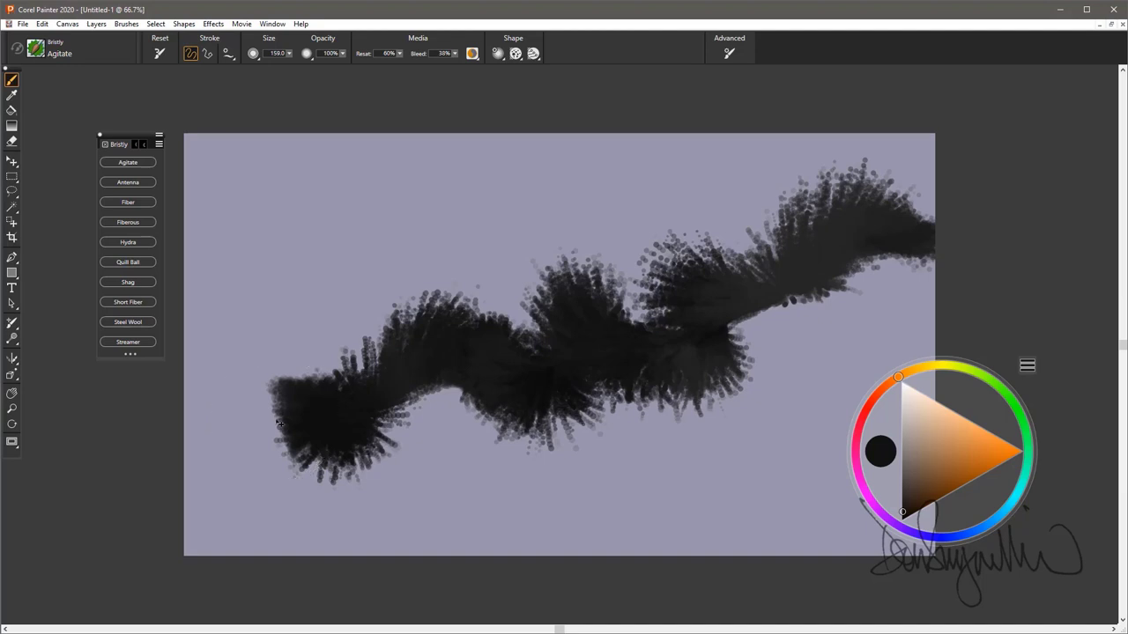
{"action": "key", "text": "ctrl+z"}
{"action": "mouse_move", "coordinate": [196, 379]}
{"action": "left_mouse_down"}
{"action": "mouse_move", "coordinate": [288, 457]}
{"action": "mouse_move", "coordinate": [606, 418]}
{"action": "mouse_move", "coordinate": [932, 208]}
{"action": "left_mouse_up"}
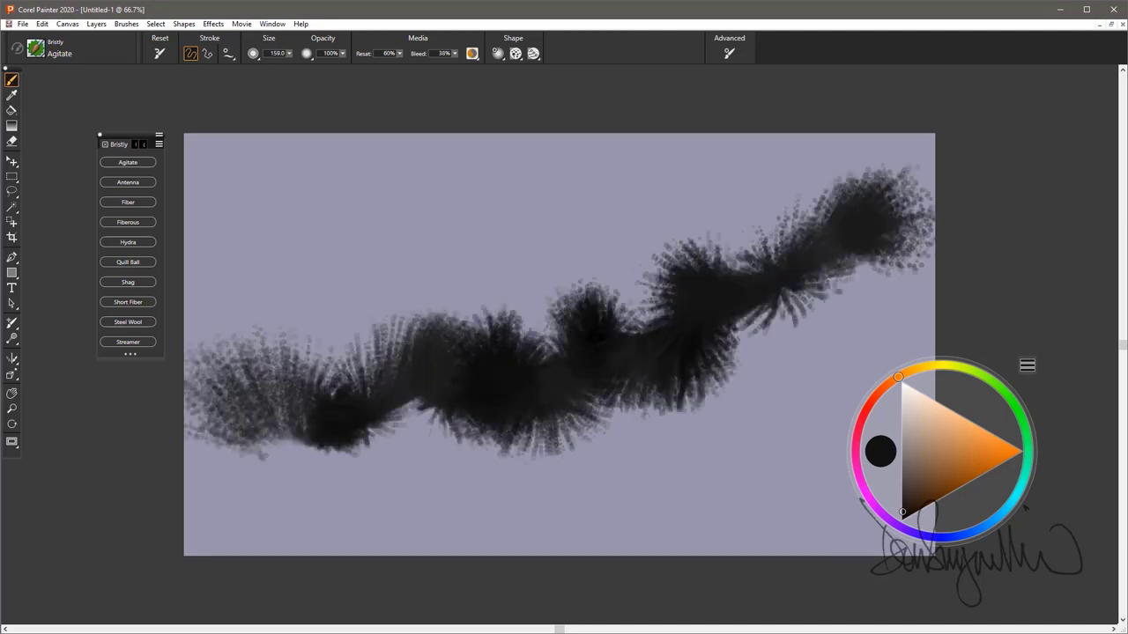
Paint two thinner Agitate strokes above and below the broad one, reducing the brush size down to 28.6.
{"action": "left_click_drag", "start_coordinate": [343, 283], "coordinate": [356, 296], "text": "ctrl+alt"}
{"action": "left_click_drag", "start_coordinate": [284, 291], "coordinate": [802, 205]}
{"action": "mouse_move", "coordinate": [280, 506]}
{"action": "left_mouse_down"}
{"action": "mouse_move", "coordinate": [405, 493]}
{"action": "mouse_move", "coordinate": [841, 362]}
{"action": "left_mouse_up"}
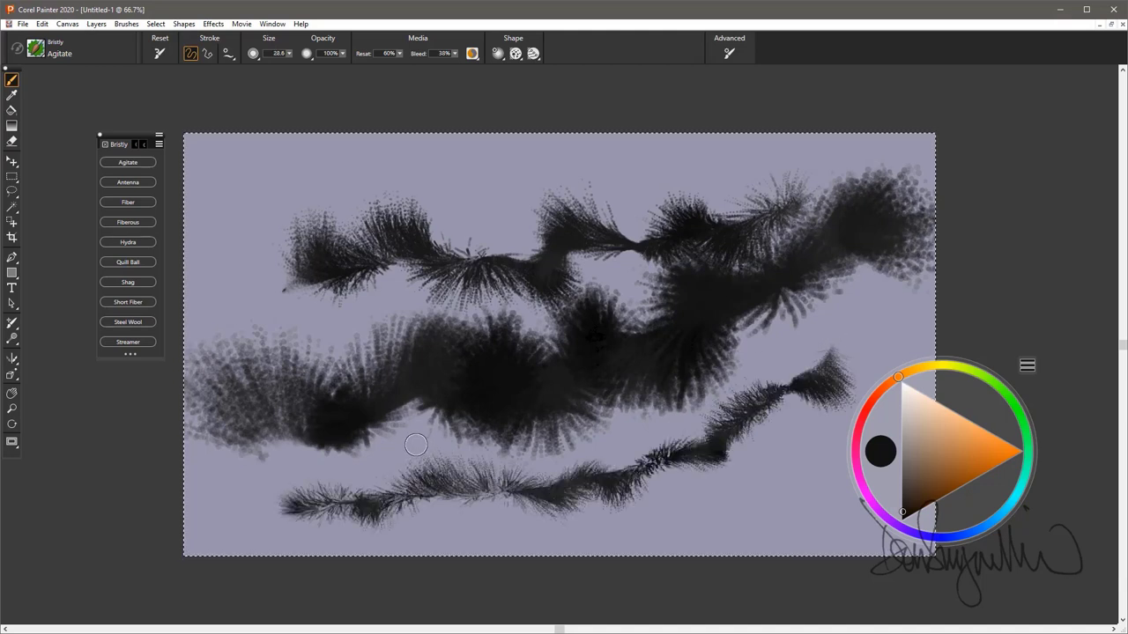
Clear the canvas and paint scattered straight and curved tapering strokes with the Antenna brush at size 42.9.
{"action": "key", "text": "ctrl+a"}
{"action": "key", "text": "Delete"}
{"action": "left_click", "coordinate": [128, 186]}
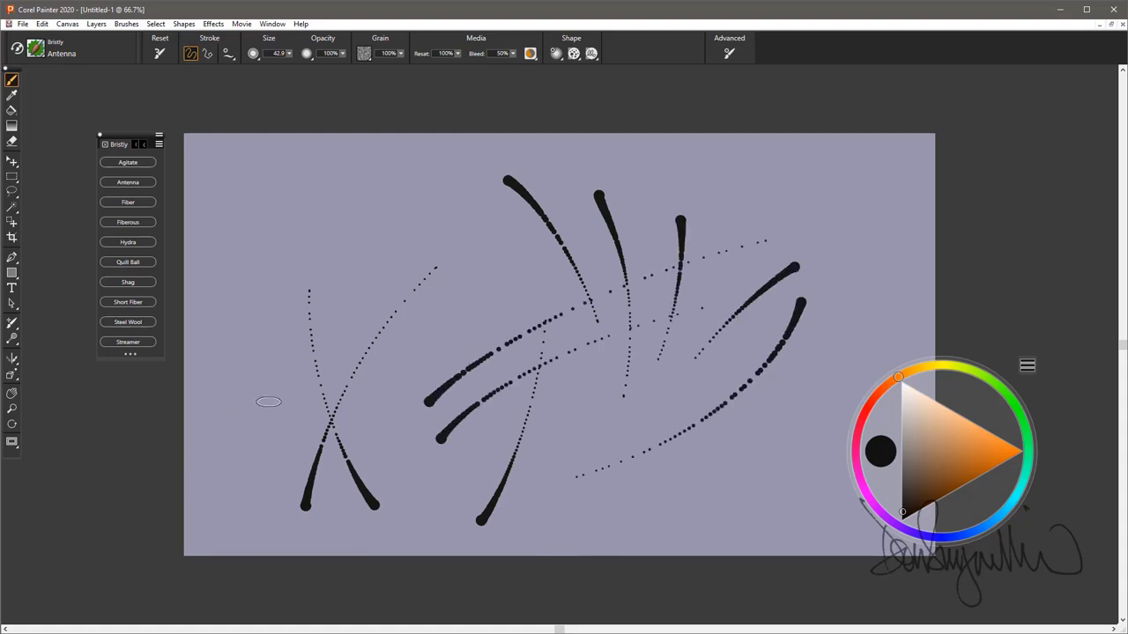
{"action": "mouse_move", "coordinate": [237, 330]}
{"action": "left_mouse_down"}
{"action": "mouse_move", "coordinate": [379, 288]}
{"action": "mouse_move", "coordinate": [541, 276]}
{"action": "left_mouse_up"}
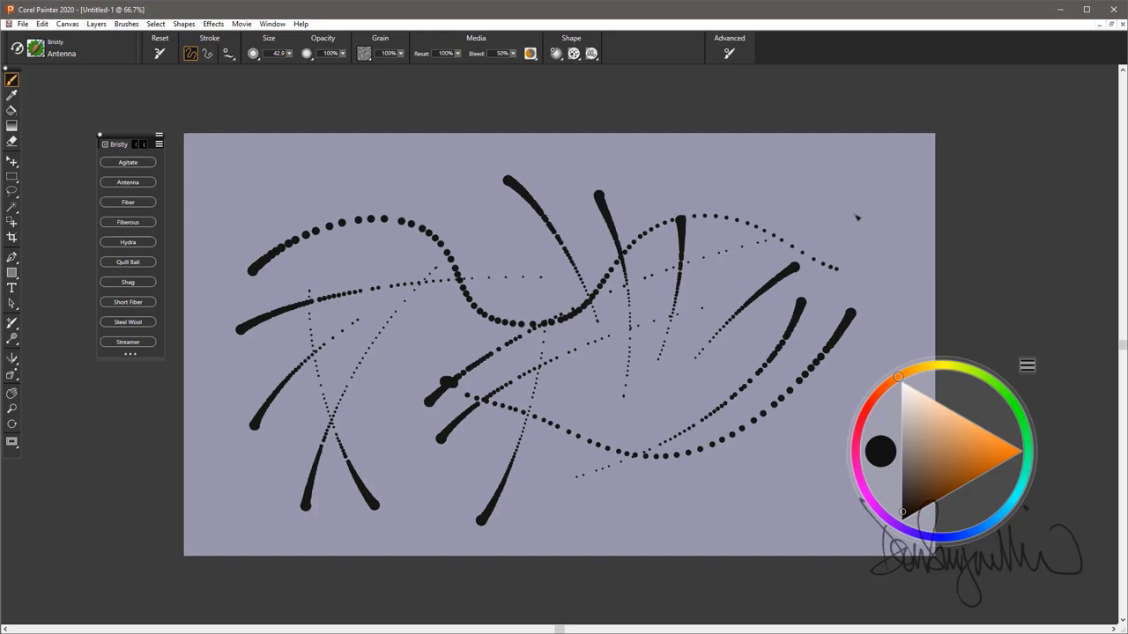
{"action": "left_click_drag", "start_coordinate": [789, 180], "coordinate": [656, 357]}
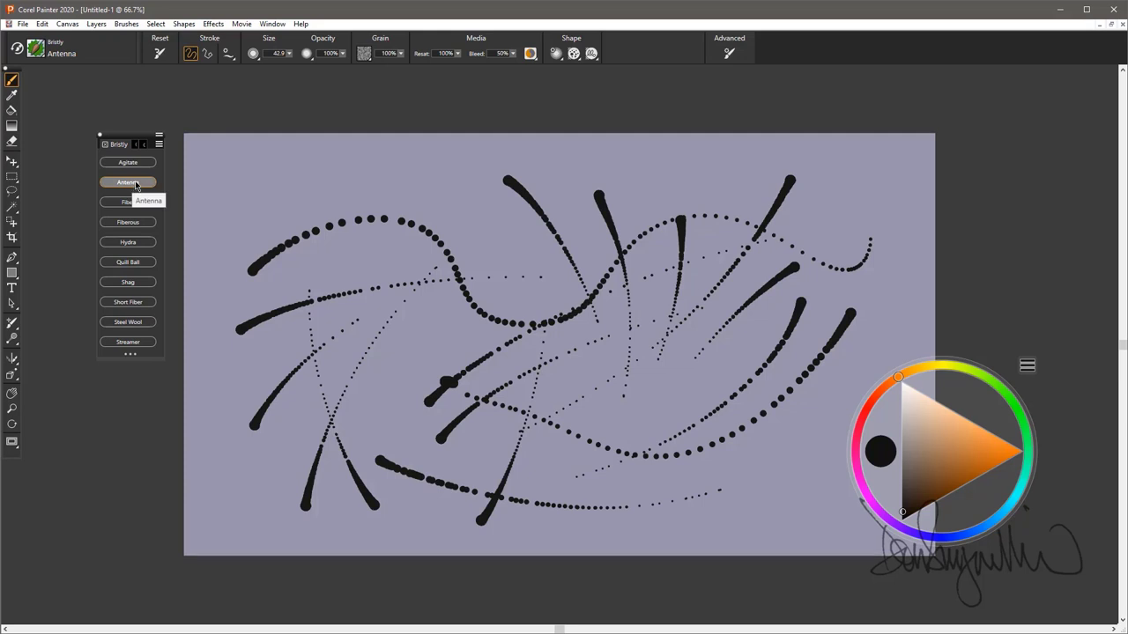
Clear the canvas and paint two broad overlapping horizontal bands with the Fiber brush at size 104.3.
{"action": "key", "text": "Delete"}
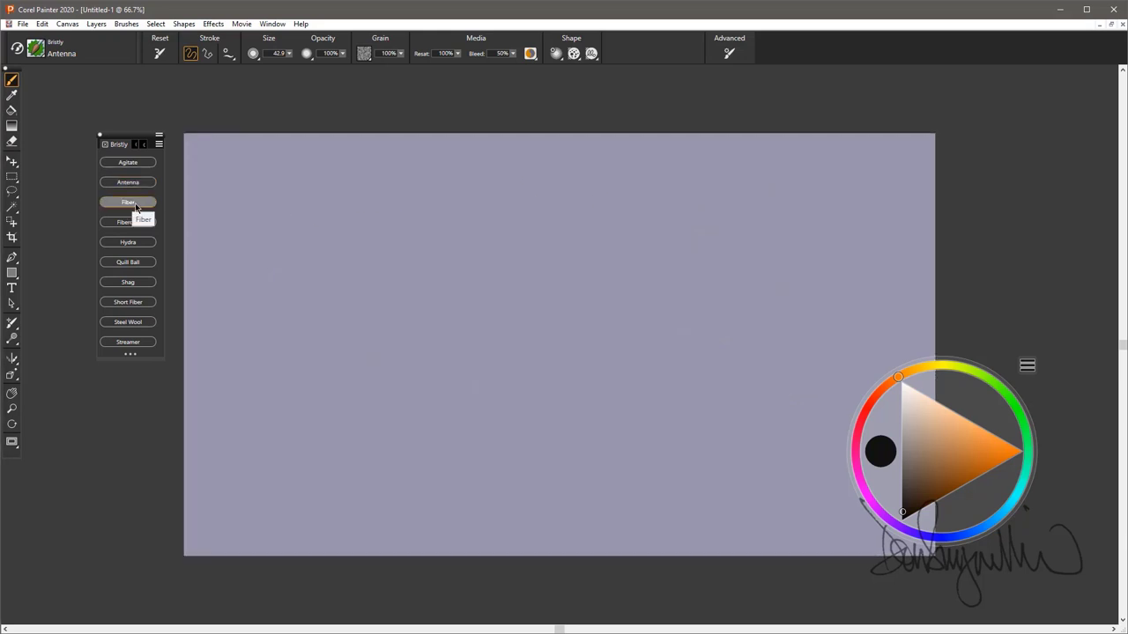
{"action": "left_click", "coordinate": [136, 203]}
{"action": "mouse_move", "coordinate": [268, 347]}
{"action": "left_mouse_down"}
{"action": "mouse_move", "coordinate": [579, 382]}
{"action": "mouse_move", "coordinate": [846, 385]}
{"action": "mouse_move", "coordinate": [323, 370]}
{"action": "mouse_move", "coordinate": [838, 388]}
{"action": "left_mouse_up"}
{"action": "mouse_move", "coordinate": [255, 441]}
{"action": "left_mouse_down"}
{"action": "mouse_move", "coordinate": [519, 481]}
{"action": "mouse_move", "coordinate": [800, 483]}
{"action": "mouse_move", "coordinate": [248, 465]}
{"action": "mouse_move", "coordinate": [656, 423]}
{"action": "mouse_move", "coordinate": [712, 468]}
{"action": "left_mouse_up"}
Clear the canvas and paint Fiber bands across its middle and upper edge, reducing the brush size to 54.1.
{"action": "key", "text": "ctrl+a"}
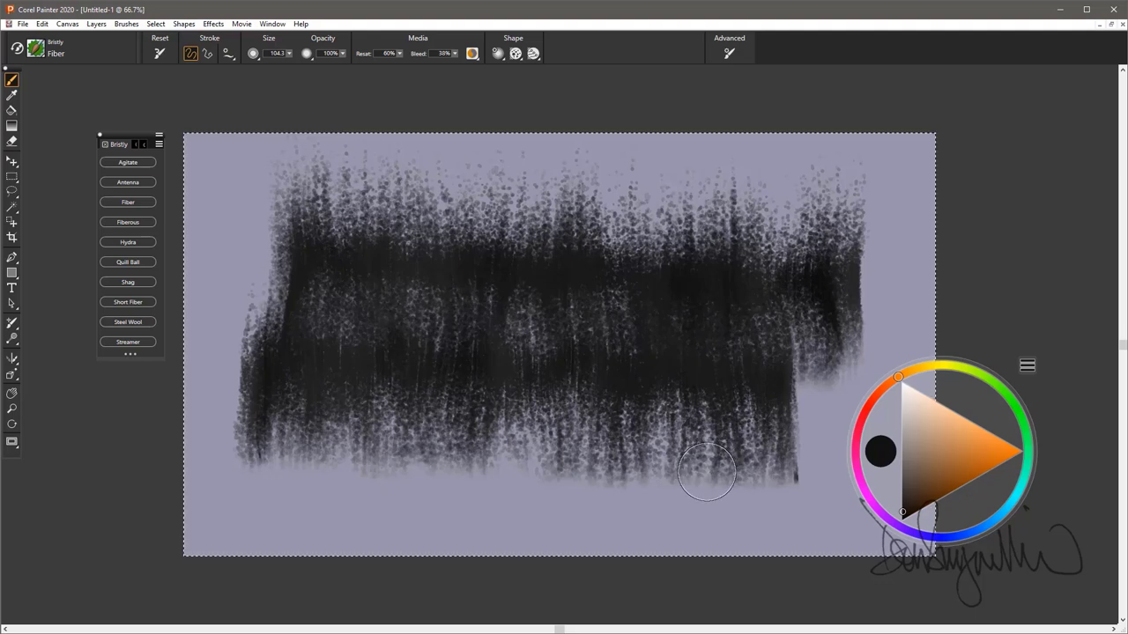
{"action": "key", "text": "Delete"}
{"action": "mouse_move", "coordinate": [300, 440]}
{"action": "left_mouse_down"}
{"action": "mouse_move", "coordinate": [788, 458]}
{"action": "mouse_move", "coordinate": [309, 443]}
{"action": "mouse_move", "coordinate": [529, 408]}
{"action": "left_mouse_up"}
{"action": "left_click_drag", "start_coordinate": [559, 248], "coordinate": [584, 247], "text": "ctrl+alt"}
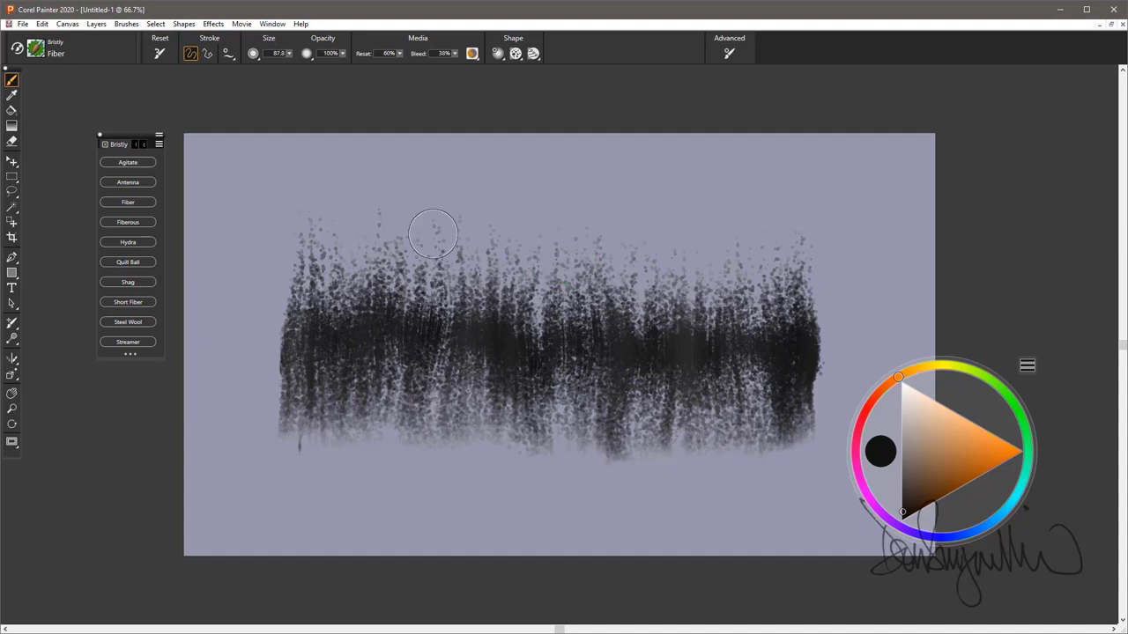
{"action": "mouse_move", "coordinate": [423, 216]}
{"action": "left_mouse_down"}
{"action": "mouse_move", "coordinate": [591, 247]}
{"action": "mouse_move", "coordinate": [800, 231]}
{"action": "left_mouse_up"}
{"action": "mouse_move", "coordinate": [660, 454]}
{"action": "left_mouse_down"}
{"action": "mouse_move", "coordinate": [557, 489]}
{"action": "mouse_move", "coordinate": [361, 482]}
{"action": "left_mouse_up"}
{"action": "mouse_move", "coordinate": [359, 484]}
{"action": "left_mouse_down", "text": "ctrl+alt"}
{"action": "mouse_move", "coordinate": [346, 494]}
{"action": "mouse_move", "coordinate": [784, 493]}
{"action": "left_mouse_up", "text": "ctrl+alt"}
{"action": "mouse_move", "coordinate": [640, 495]}
{"action": "left_mouse_down"}
{"action": "mouse_move", "coordinate": [262, 494]}
{"action": "mouse_move", "coordinate": [290, 501]}
{"action": "left_mouse_up"}
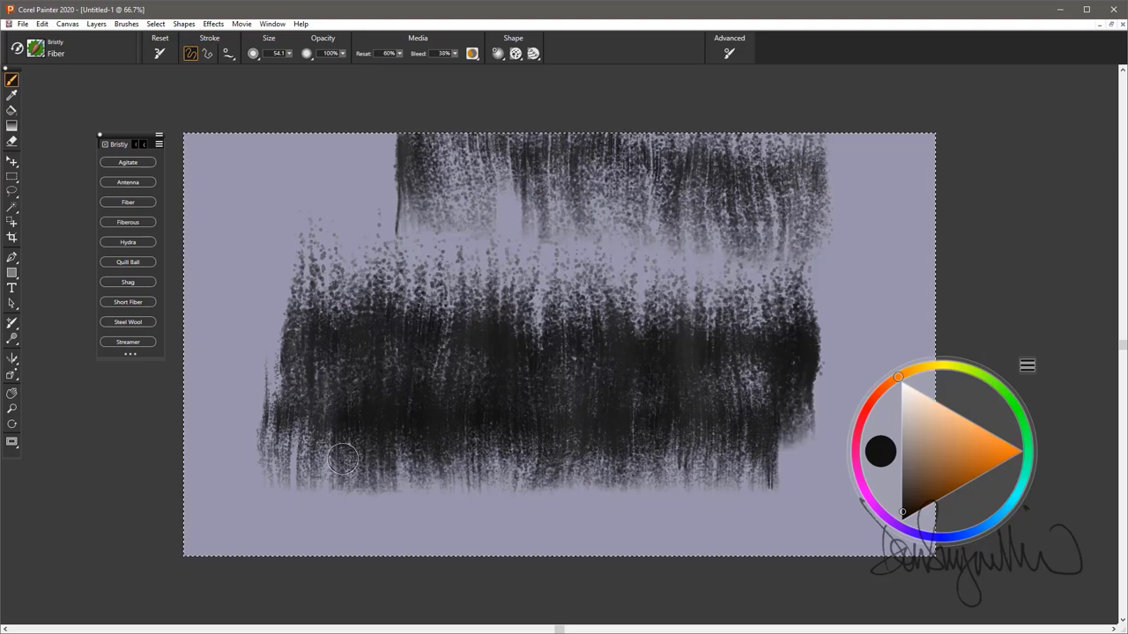
Clear the canvas and paint narrower horizontal Fiber strokes across the middle at size 54.1.
{"action": "key", "text": "Delete"}
{"action": "mouse_move", "coordinate": [307, 359]}
{"action": "left_mouse_down"}
{"action": "mouse_move", "coordinate": [315, 448]}
{"action": "mouse_move", "coordinate": [757, 460]}
{"action": "left_mouse_up"}
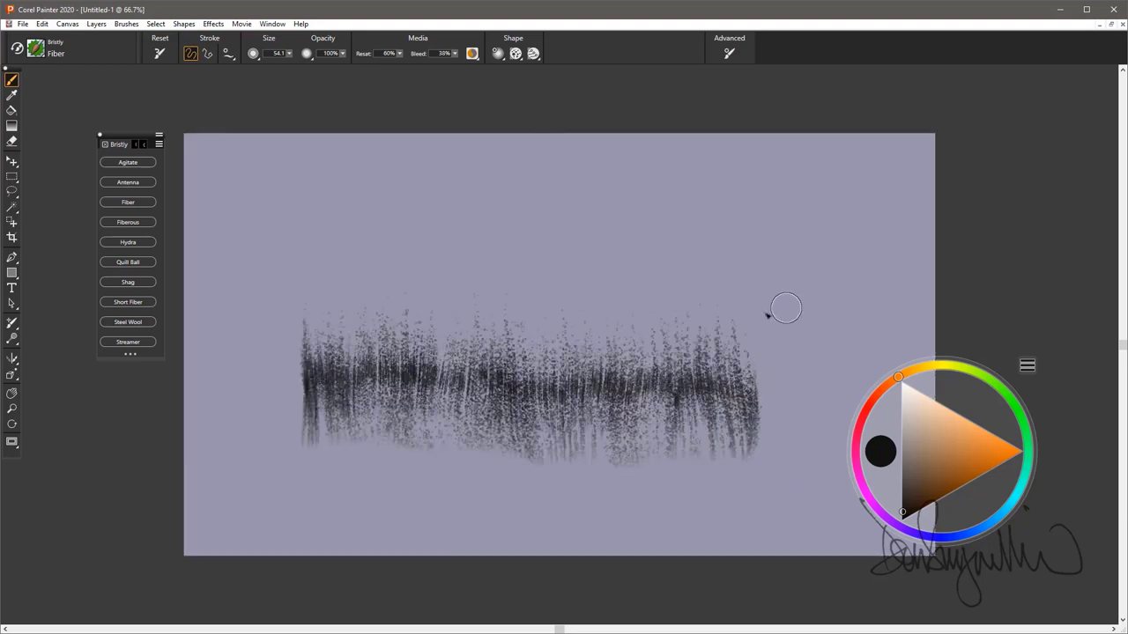
{"action": "mouse_move", "coordinate": [771, 300]}
{"action": "left_mouse_down"}
{"action": "mouse_move", "coordinate": [268, 411]}
{"action": "mouse_move", "coordinate": [733, 361]}
{"action": "mouse_move", "coordinate": [810, 327]}
{"action": "mouse_move", "coordinate": [535, 389]}
{"action": "mouse_move", "coordinate": [296, 396]}
{"action": "left_mouse_up"}
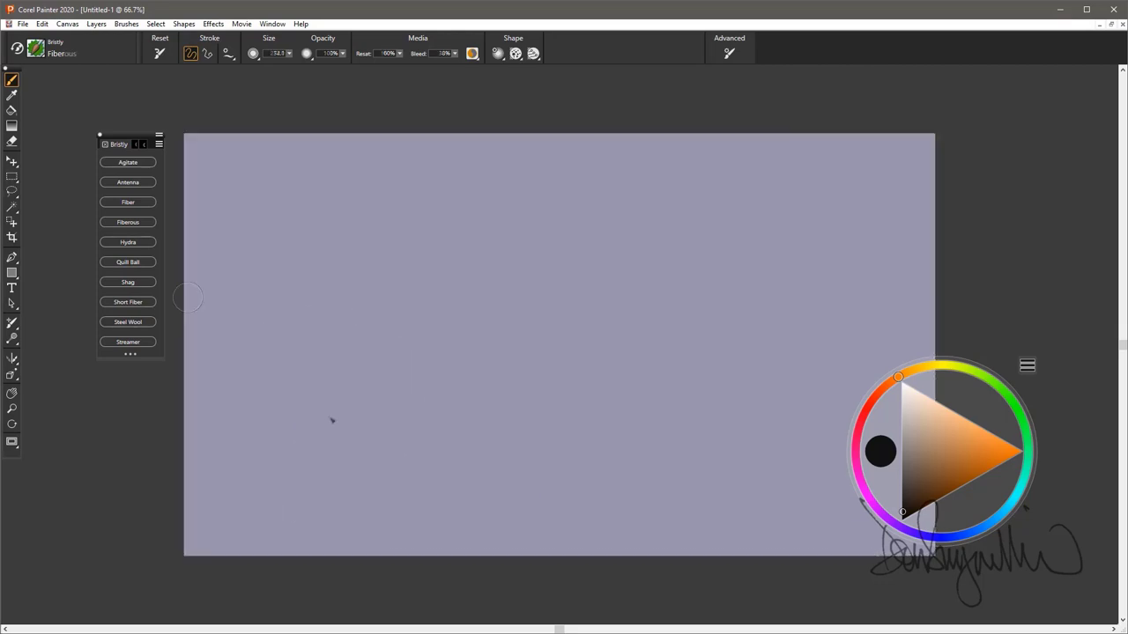
Paint a wide diagonal stroke with the Fiberous brush at size 272 and clear the canvas.
{"action": "mouse_move", "coordinate": [329, 420]}
{"action": "left_mouse_down"}
{"action": "mouse_move", "coordinate": [624, 345]}
{"action": "mouse_move", "coordinate": [740, 300]}
{"action": "mouse_move", "coordinate": [846, 234]}
{"action": "mouse_move", "coordinate": [590, 370]}
{"action": "mouse_move", "coordinate": [444, 386]}
{"action": "mouse_move", "coordinate": [300, 449]}
{"action": "mouse_move", "coordinate": [396, 388]}
{"action": "mouse_move", "coordinate": [775, 281]}
{"action": "mouse_move", "coordinate": [793, 322]}
{"action": "mouse_move", "coordinate": [617, 367]}
{"action": "left_mouse_up"}
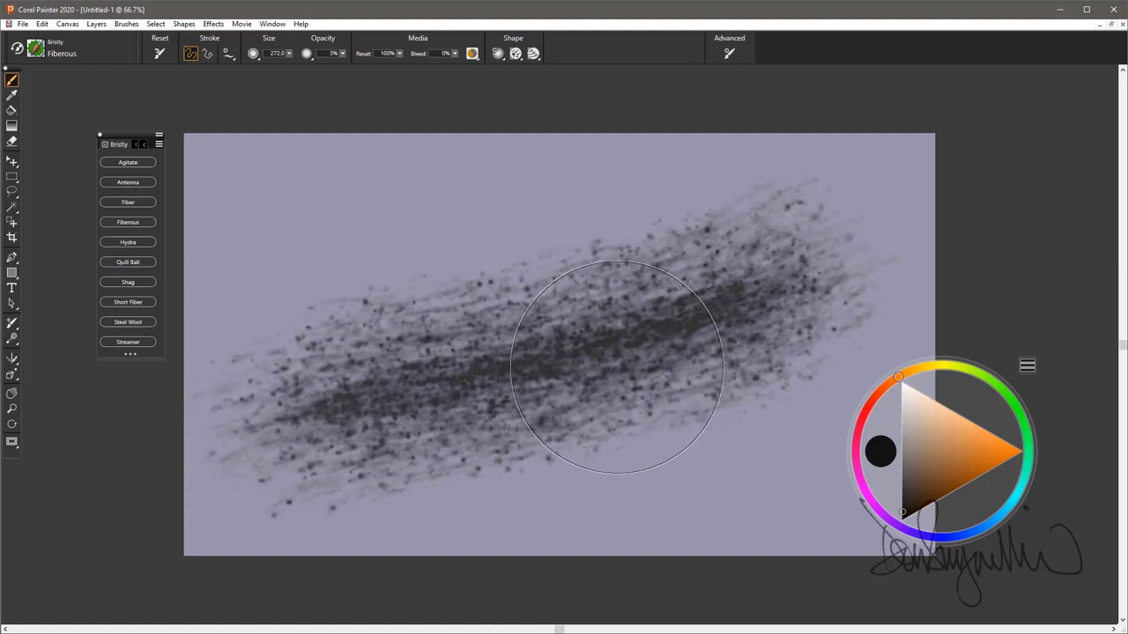
{"action": "key", "text": "ctrl+a"}
{"action": "key", "text": "Delete"}
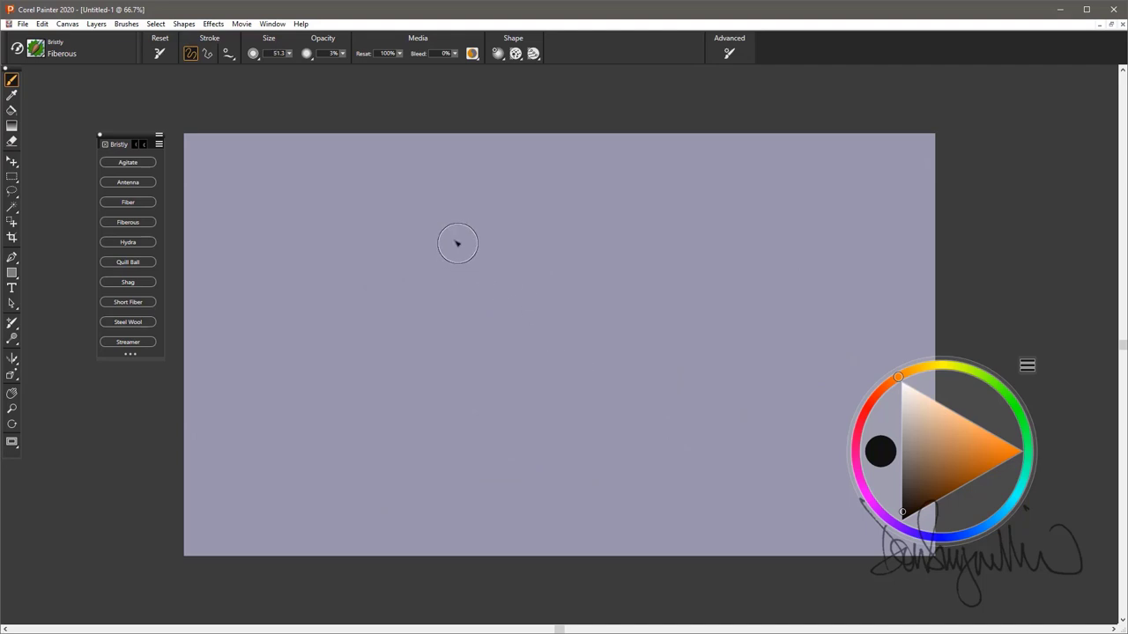
Paint a looping Fiberous stroke at size 51.3, clear it, and paint a diagonal band at size 126.4.
{"action": "mouse_move", "coordinate": [457, 244]}
{"action": "left_mouse_down"}
{"action": "mouse_move", "coordinate": [366, 247]}
{"action": "mouse_move", "coordinate": [307, 336]}
{"action": "mouse_move", "coordinate": [322, 430]}
{"action": "mouse_move", "coordinate": [411, 460]}
{"action": "mouse_move", "coordinate": [551, 250]}
{"action": "mouse_move", "coordinate": [624, 219]}
{"action": "mouse_move", "coordinate": [640, 292]}
{"action": "mouse_move", "coordinate": [601, 405]}
{"action": "mouse_move", "coordinate": [692, 431]}
{"action": "mouse_move", "coordinate": [722, 339]}
{"action": "mouse_move", "coordinate": [806, 238]}
{"action": "mouse_move", "coordinate": [804, 334]}
{"action": "mouse_move", "coordinate": [673, 453]}
{"action": "mouse_move", "coordinate": [547, 499]}
{"action": "mouse_move", "coordinate": [480, 374]}
{"action": "mouse_move", "coordinate": [365, 340]}
{"action": "mouse_move", "coordinate": [385, 429]}
{"action": "left_mouse_up"}
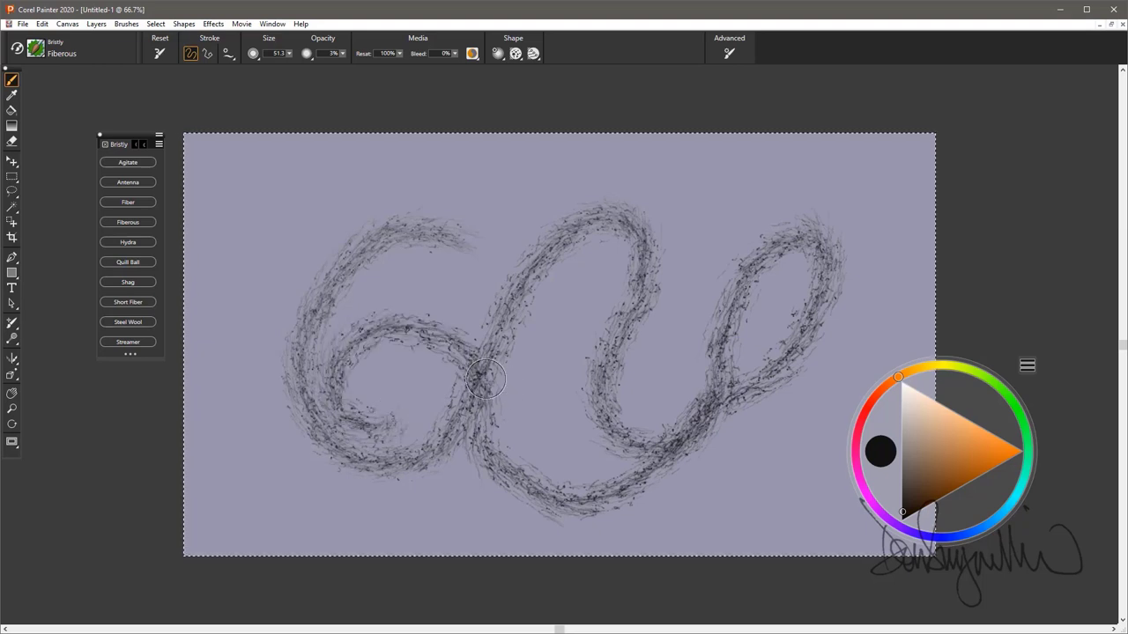
{"action": "key", "text": "Delete"}
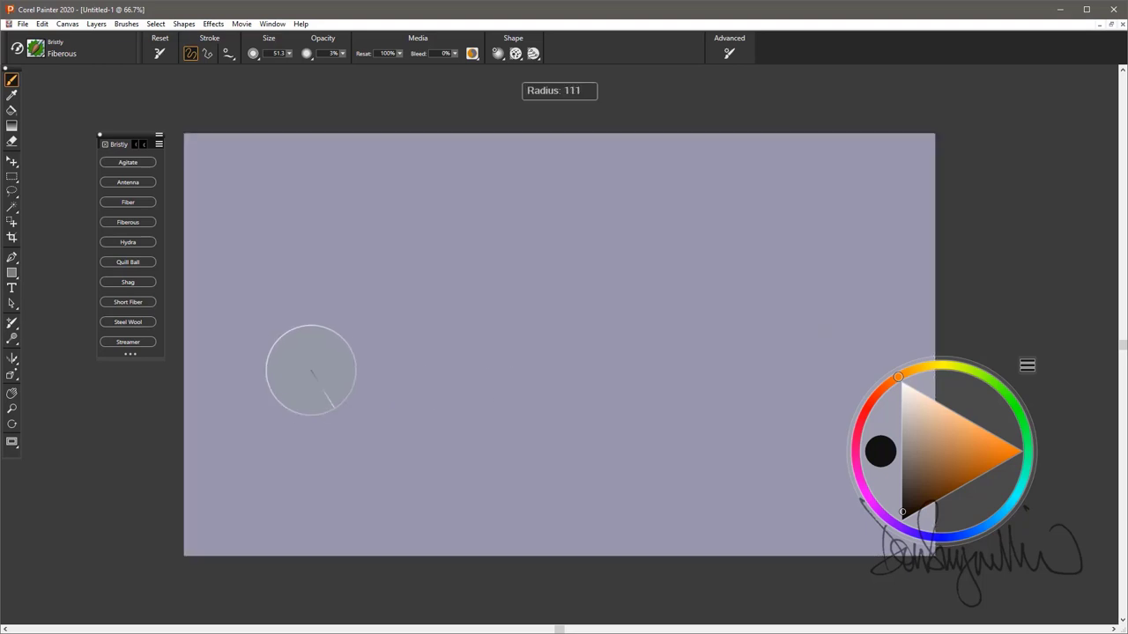
{"action": "mouse_move", "coordinate": [304, 432]}
{"action": "left_mouse_down"}
{"action": "mouse_move", "coordinate": [386, 394]}
{"action": "mouse_move", "coordinate": [640, 325]}
{"action": "mouse_move", "coordinate": [769, 272]}
{"action": "mouse_move", "coordinate": [801, 242]}
{"action": "left_mouse_up"}
{"action": "mouse_move", "coordinate": [365, 466]}
{"action": "left_mouse_down"}
{"action": "mouse_move", "coordinate": [415, 423]}
{"action": "mouse_move", "coordinate": [696, 343]}
{"action": "mouse_move", "coordinate": [819, 237]}
{"action": "mouse_move", "coordinate": [599, 333]}
{"action": "mouse_move", "coordinate": [400, 445]}
{"action": "left_mouse_up"}
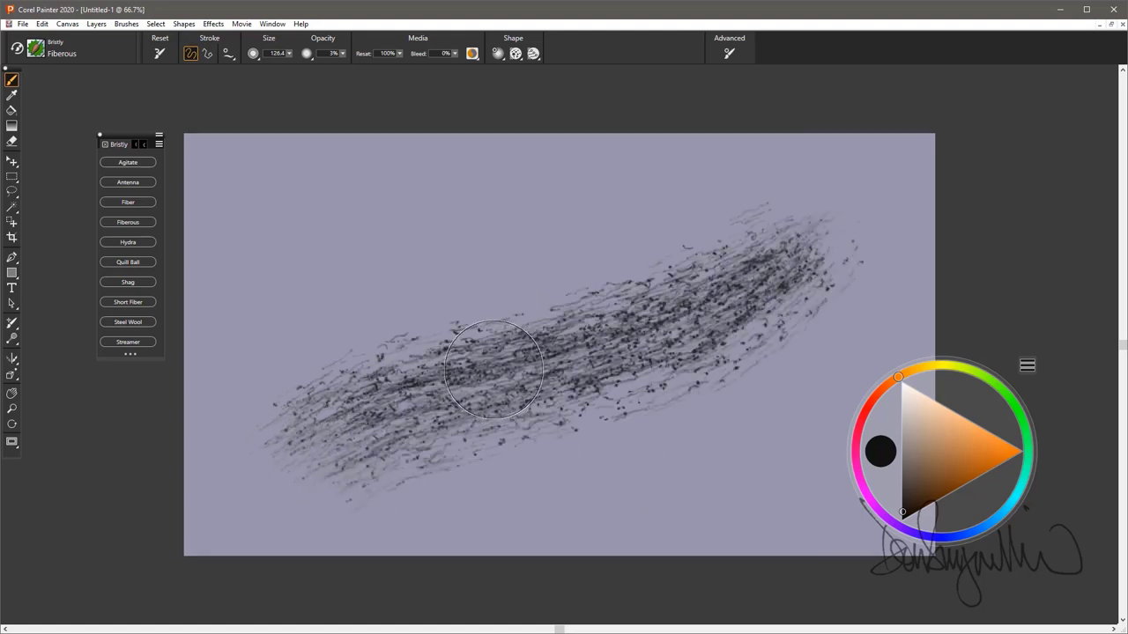
Clear the canvas and paint a row of diagonal strokes that fan out upward with the Hydra brush at size 88.7.
{"action": "left_click", "coordinate": [130, 242]}
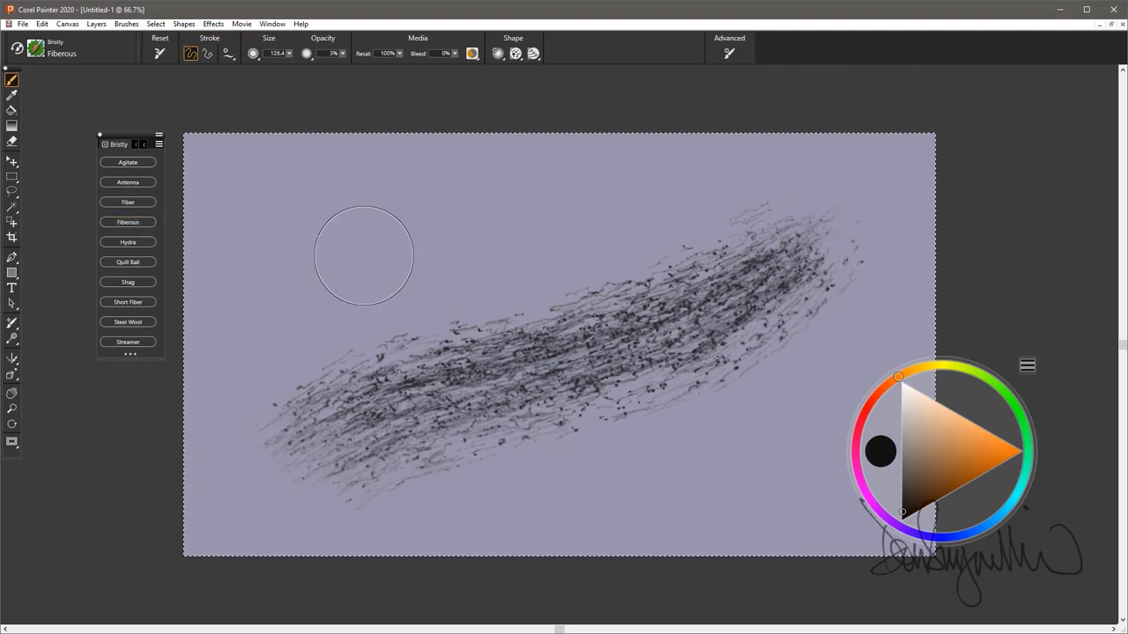
{"action": "key", "text": "Delete"}
{"action": "left_click_drag", "start_coordinate": [320, 475], "coordinate": [627, 132]}
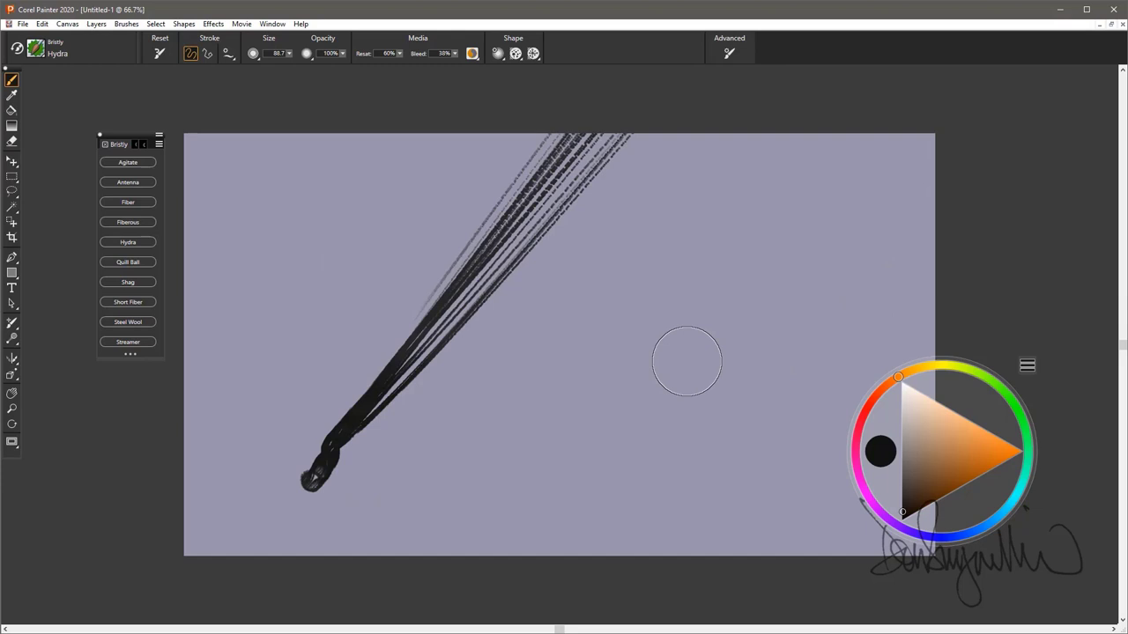
{"action": "left_click_drag", "start_coordinate": [395, 501], "coordinate": [710, 134]}
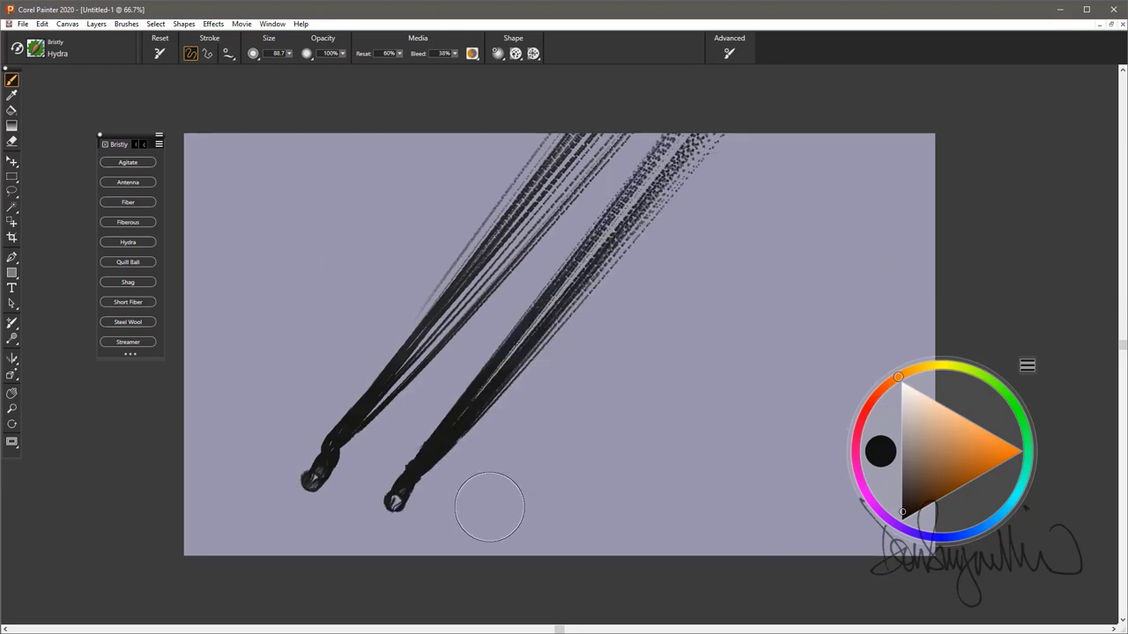
{"action": "left_click_drag", "start_coordinate": [490, 503], "coordinate": [750, 235]}
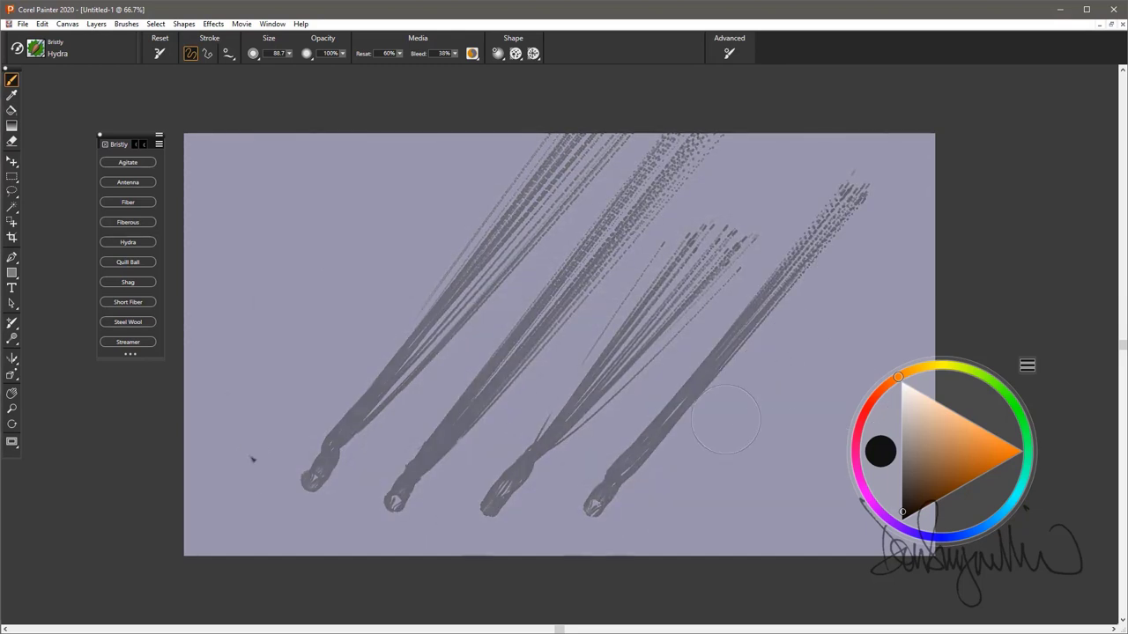
Clear the canvas and cover it with overlapping winding and flaring Hydra strokes.
{"action": "mouse_move", "coordinate": [252, 459]}
{"action": "left_mouse_down"}
{"action": "mouse_move", "coordinate": [801, 369]}
{"action": "mouse_move", "coordinate": [423, 265]}
{"action": "mouse_move", "coordinate": [343, 324]}
{"action": "left_mouse_up"}
{"action": "mouse_move", "coordinate": [678, 402]}
{"action": "left_mouse_down"}
{"action": "mouse_move", "coordinate": [619, 305]}
{"action": "mouse_move", "coordinate": [599, 210]}
{"action": "left_mouse_up"}
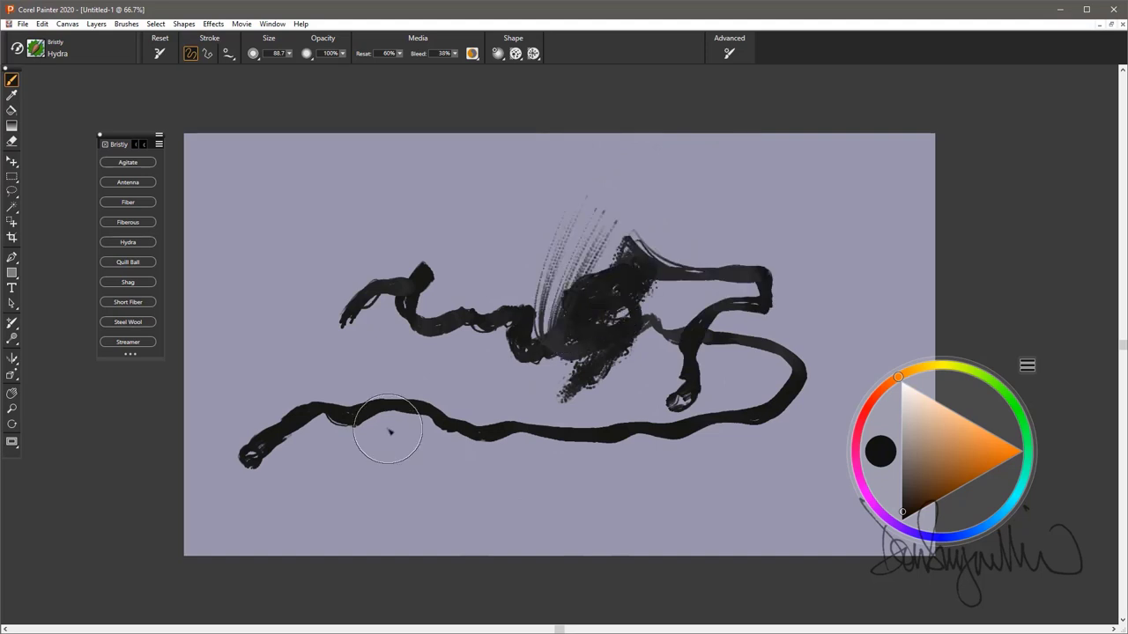
{"action": "left_click_drag", "start_coordinate": [761, 361], "coordinate": [493, 348]}
{"action": "mouse_move", "coordinate": [813, 337]}
{"action": "left_mouse_down"}
{"action": "mouse_move", "coordinate": [709, 388]}
{"action": "mouse_move", "coordinate": [528, 141]}
{"action": "left_mouse_up"}
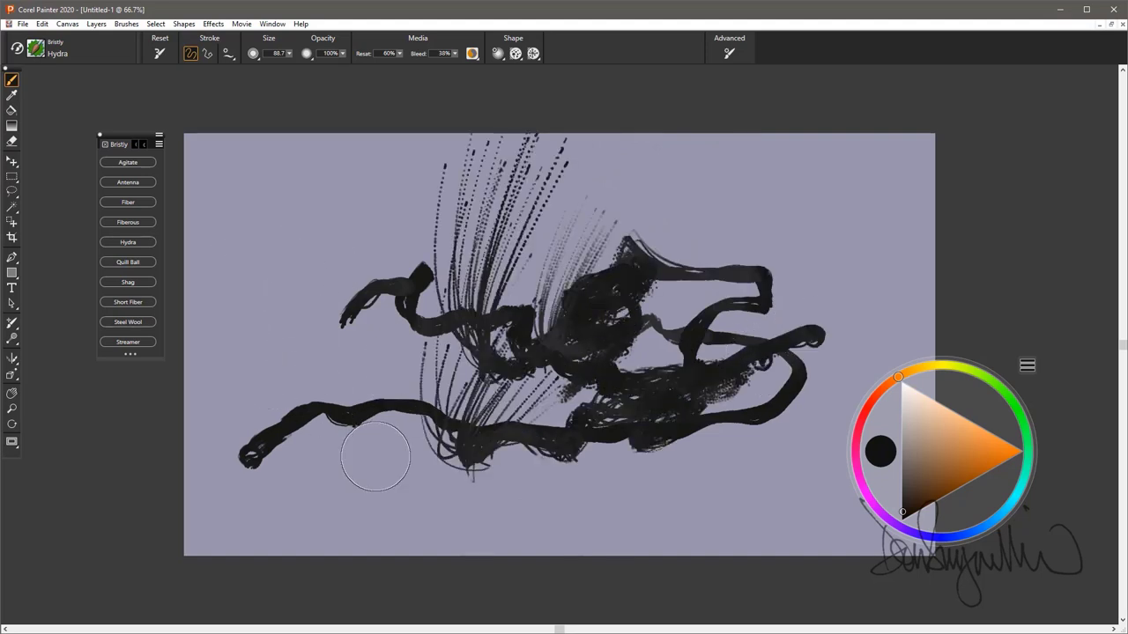
{"action": "mouse_move", "coordinate": [606, 500]}
{"action": "left_mouse_down"}
{"action": "mouse_move", "coordinate": [390, 421]}
{"action": "mouse_move", "coordinate": [348, 261]}
{"action": "left_mouse_up"}
{"action": "left_click_drag", "start_coordinate": [718, 509], "coordinate": [784, 245]}
{"action": "left_click_drag", "start_coordinate": [665, 499], "coordinate": [818, 139]}
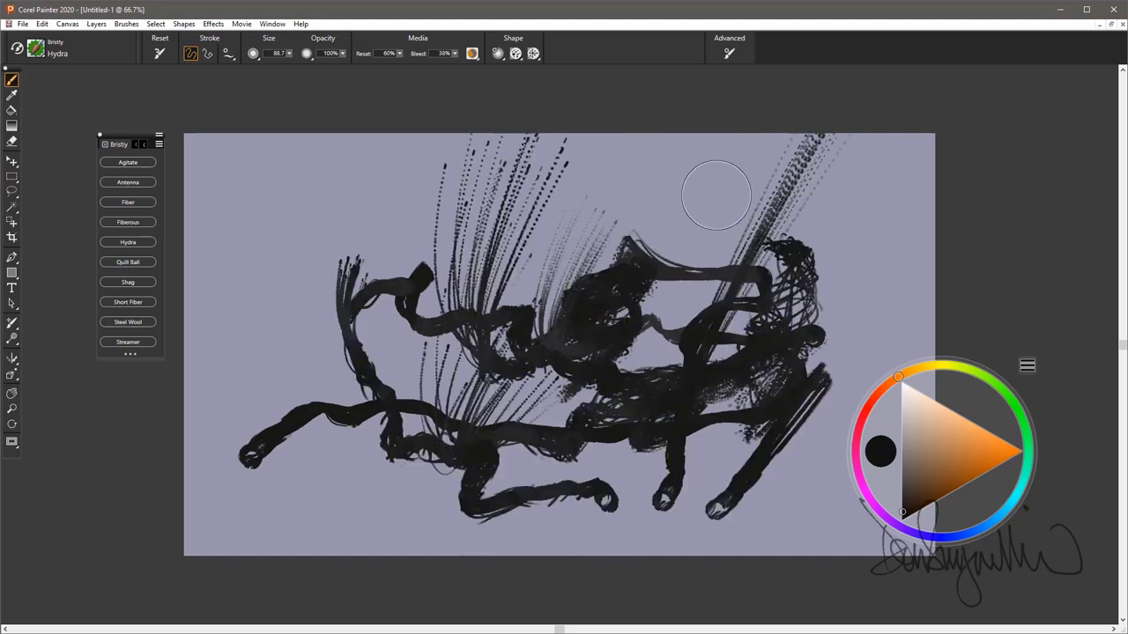
{"action": "mouse_move", "coordinate": [387, 483]}
{"action": "left_mouse_down"}
{"action": "mouse_move", "coordinate": [308, 430]}
{"action": "mouse_move", "coordinate": [311, 195]}
{"action": "left_mouse_up"}
{"action": "left_click_drag", "start_coordinate": [346, 478], "coordinate": [881, 159]}
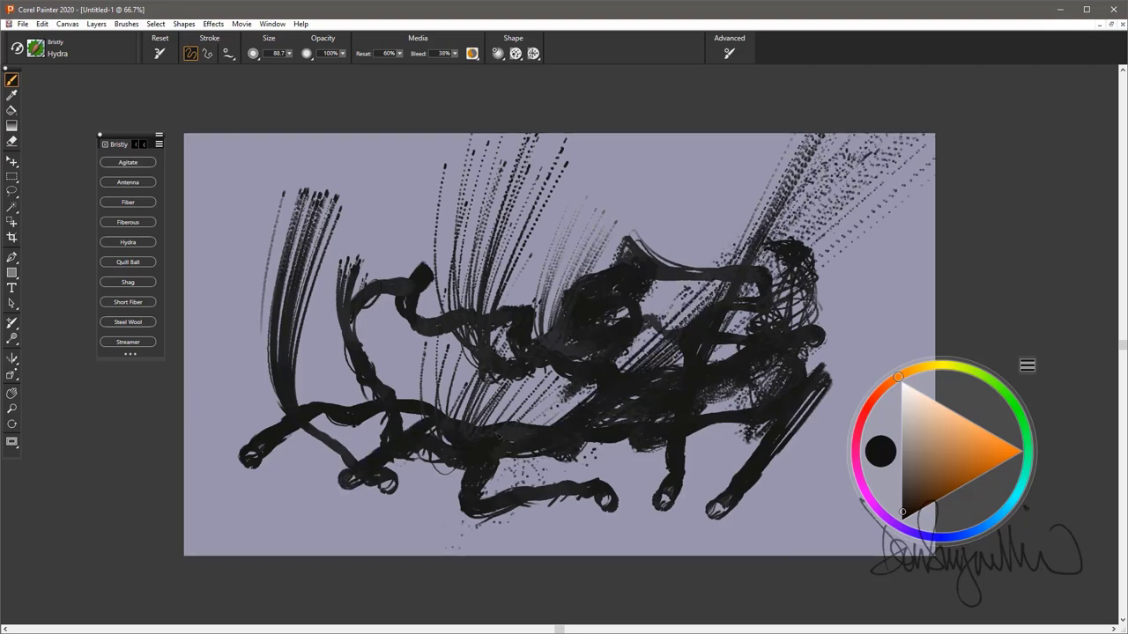
{"action": "left_click_drag", "start_coordinate": [485, 432], "coordinate": [740, 141]}
Clear the canvas and paint a large central ring with the Quill Ball brush at size 104.3, plus a smaller ring on either side.
{"action": "key", "text": "ctrl+a"}
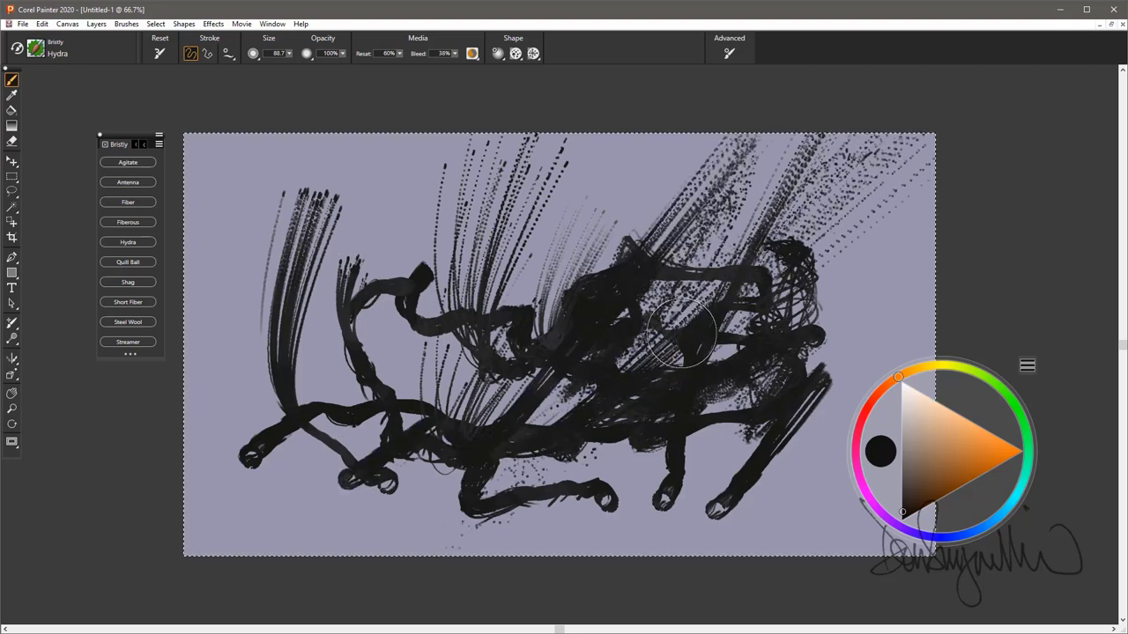
{"action": "key", "text": "BackSpace"}
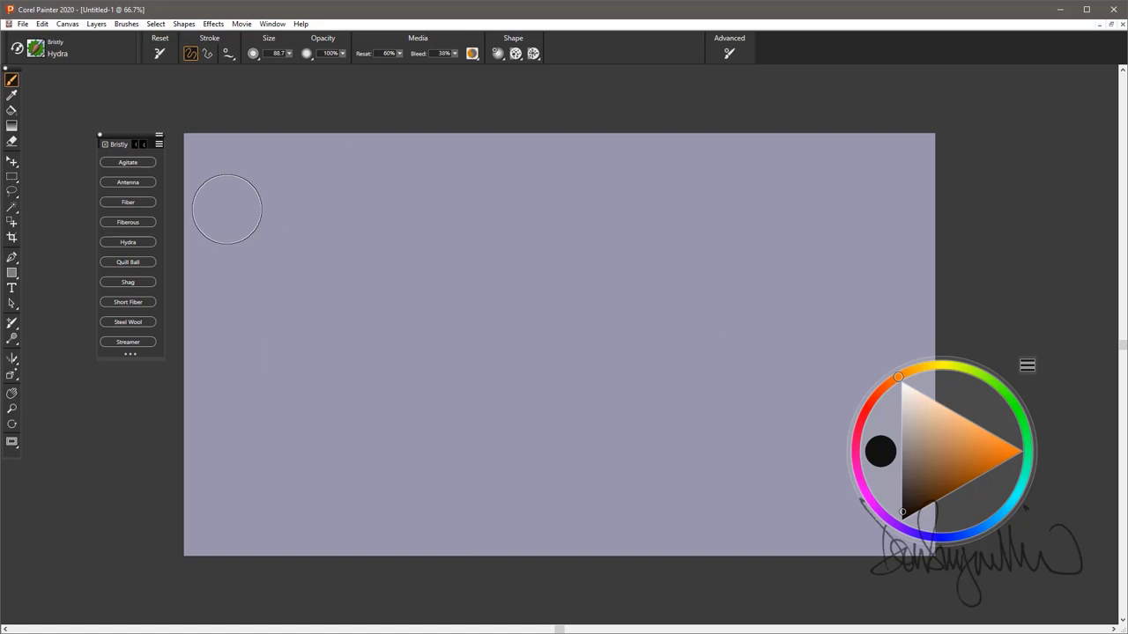
{"action": "left_click", "coordinate": [128, 262]}
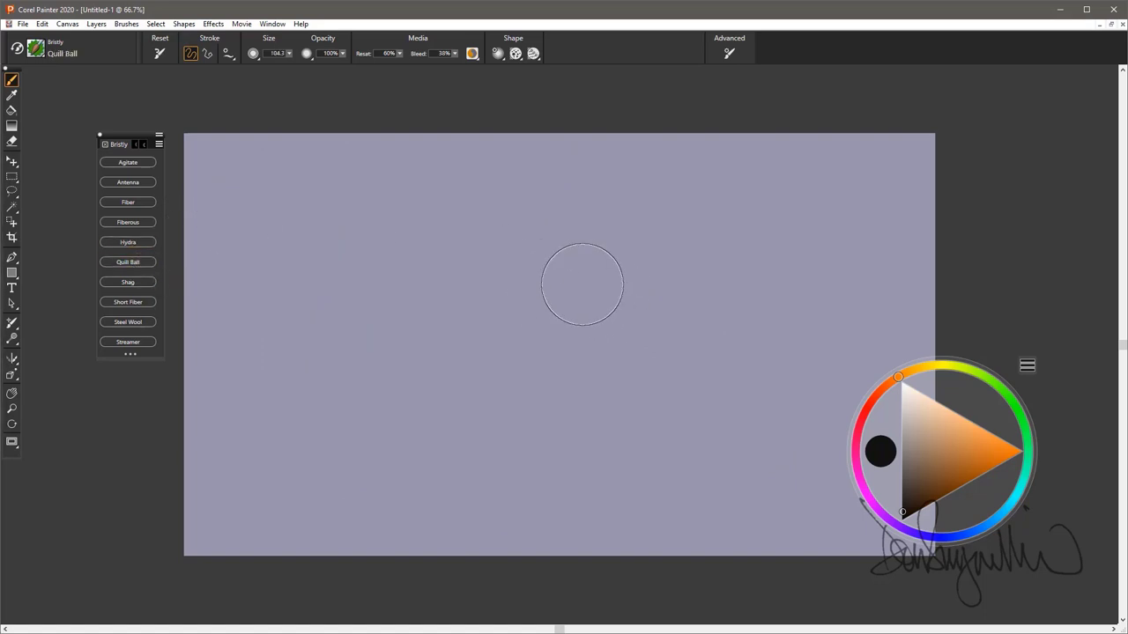
{"action": "mouse_move", "coordinate": [590, 278]}
{"action": "left_mouse_down"}
{"action": "mouse_move", "coordinate": [537, 287]}
{"action": "mouse_move", "coordinate": [485, 369]}
{"action": "mouse_move", "coordinate": [527, 411]}
{"action": "mouse_move", "coordinate": [609, 361]}
{"action": "mouse_move", "coordinate": [573, 288]}
{"action": "mouse_move", "coordinate": [496, 313]}
{"action": "mouse_move", "coordinate": [525, 399]}
{"action": "mouse_move", "coordinate": [603, 329]}
{"action": "mouse_move", "coordinate": [501, 329]}
{"action": "mouse_move", "coordinate": [554, 404]}
{"action": "mouse_move", "coordinate": [557, 299]}
{"action": "mouse_move", "coordinate": [515, 392]}
{"action": "mouse_move", "coordinate": [579, 310]}
{"action": "mouse_move", "coordinate": [549, 386]}
{"action": "mouse_move", "coordinate": [563, 333]}
{"action": "left_mouse_up"}
{"action": "mouse_move", "coordinate": [791, 252]}
{"action": "left_mouse_down"}
{"action": "mouse_move", "coordinate": [772, 304]}
{"action": "mouse_move", "coordinate": [757, 309]}
{"action": "mouse_move", "coordinate": [779, 290]}
{"action": "mouse_move", "coordinate": [730, 303]}
{"action": "left_mouse_up"}
{"action": "mouse_move", "coordinate": [403, 320]}
{"action": "left_mouse_down"}
{"action": "mouse_move", "coordinate": [387, 256]}
{"action": "mouse_move", "coordinate": [308, 406]}
{"action": "mouse_move", "coordinate": [414, 370]}
{"action": "left_mouse_up"}
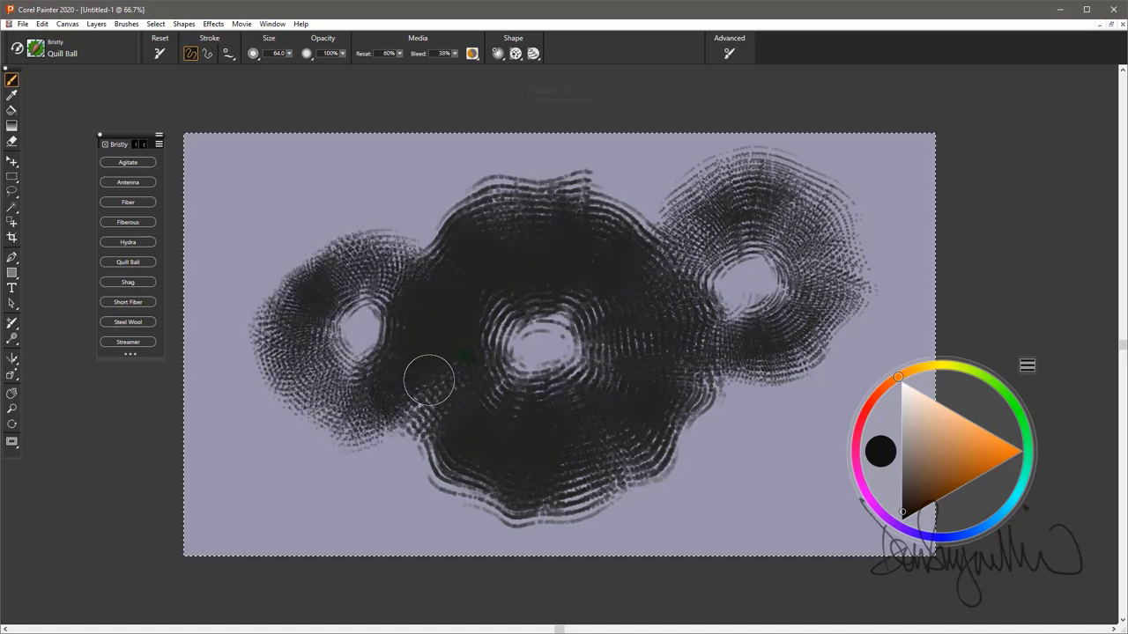
Clear the canvas and paint a cluster of small rings with the Quill Ball brush at size 22.8.
{"action": "mouse_move", "coordinate": [481, 273]}
{"action": "left_mouse_down"}
{"action": "mouse_move", "coordinate": [471, 383]}
{"action": "mouse_move", "coordinate": [461, 382]}
{"action": "mouse_move", "coordinate": [587, 360]}
{"action": "mouse_move", "coordinate": [636, 305]}
{"action": "mouse_move", "coordinate": [687, 345]}
{"action": "mouse_move", "coordinate": [678, 291]}
{"action": "left_mouse_up"}
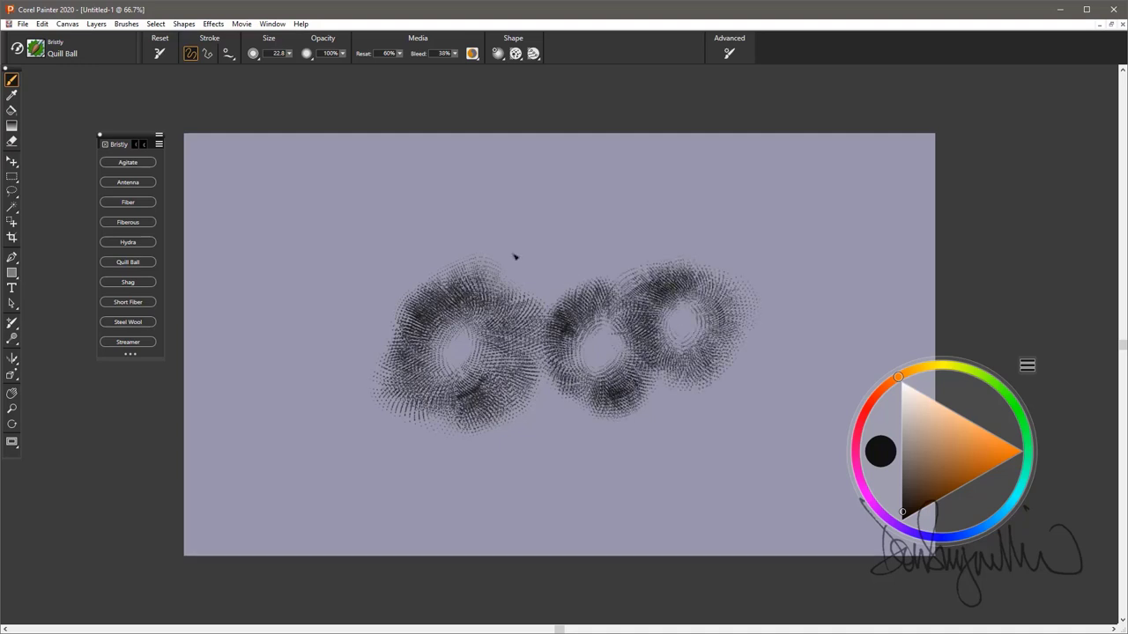
{"action": "mouse_move", "coordinate": [515, 256]}
{"action": "left_mouse_down"}
{"action": "mouse_move", "coordinate": [290, 423]}
{"action": "mouse_move", "coordinate": [370, 414]}
{"action": "mouse_move", "coordinate": [282, 317]}
{"action": "left_mouse_up"}
{"action": "left_click_drag", "start_coordinate": [595, 357], "coordinate": [608, 405]}
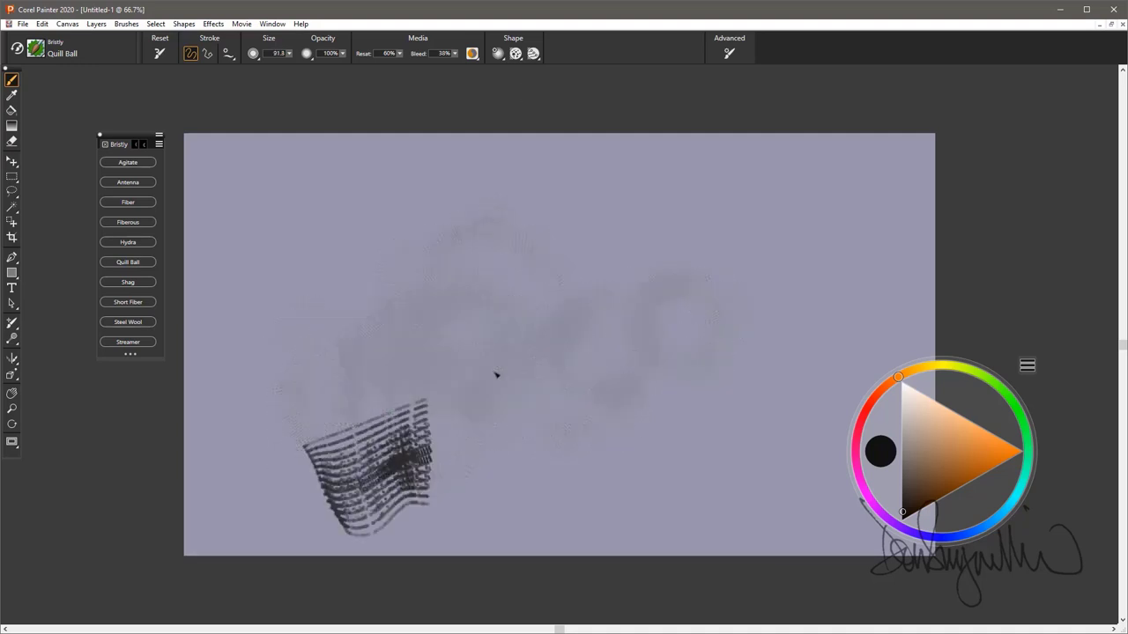
Paint long curving ribbed bands across the emptied canvas with the Quill Ball brush at size 91.8 and clear the canvas.
{"action": "mouse_move", "coordinate": [496, 375]}
{"action": "left_mouse_down"}
{"action": "mouse_move", "coordinate": [818, 254]}
{"action": "mouse_move", "coordinate": [382, 347]}
{"action": "mouse_move", "coordinate": [478, 347]}
{"action": "mouse_move", "coordinate": [831, 231]}
{"action": "mouse_move", "coordinate": [271, 407]}
{"action": "mouse_move", "coordinate": [374, 440]}
{"action": "mouse_move", "coordinate": [829, 290]}
{"action": "mouse_move", "coordinate": [634, 193]}
{"action": "mouse_move", "coordinate": [304, 529]}
{"action": "mouse_move", "coordinate": [260, 388]}
{"action": "mouse_move", "coordinate": [423, 472]}
{"action": "left_mouse_up"}
{"action": "key", "text": "r"}
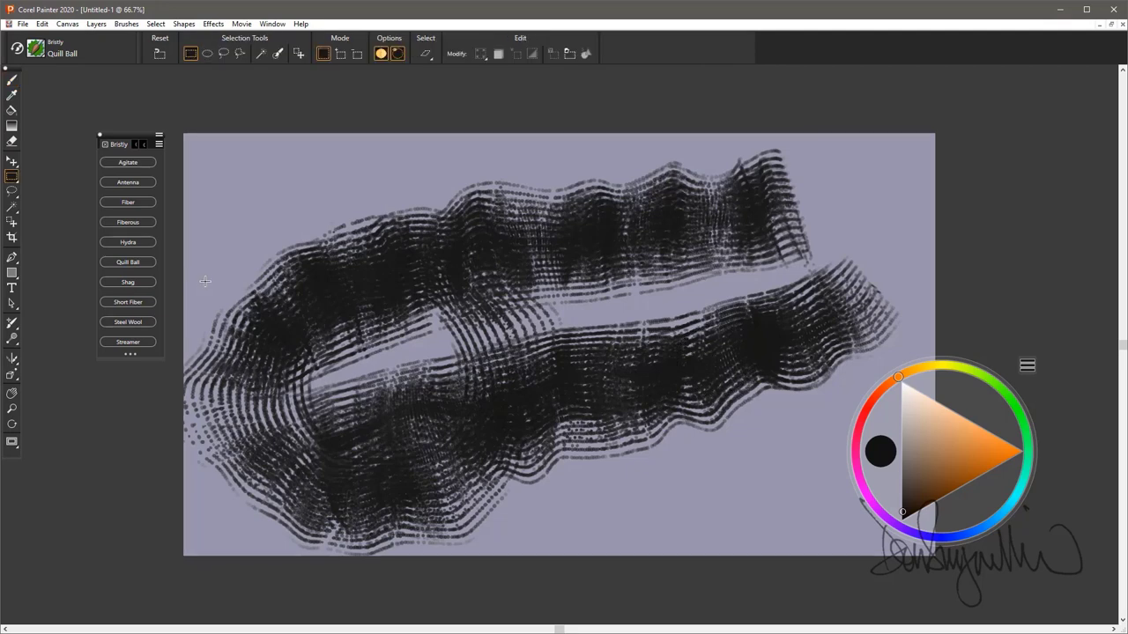
{"action": "key", "text": "ctrl+a"}
{"action": "key", "text": "Delete"}
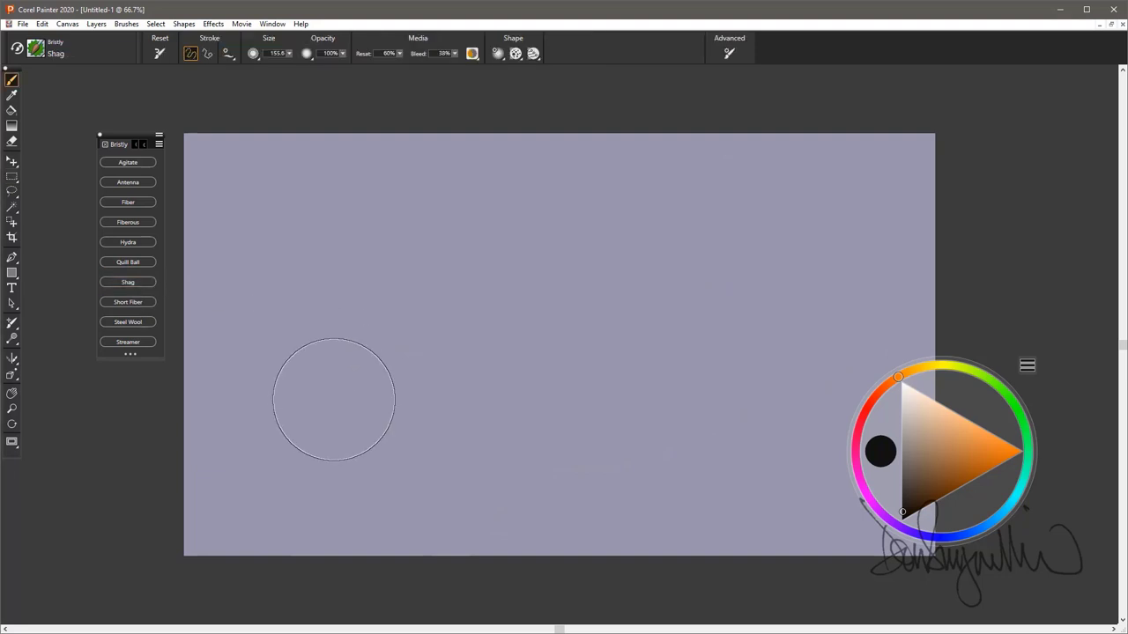
Paint one lower horizontal band and a thicker arched band above it with the Shag brush at size 155.6.
{"action": "mouse_move", "coordinate": [307, 433]}
{"action": "left_mouse_down"}
{"action": "mouse_move", "coordinate": [735, 346]}
{"action": "mouse_move", "coordinate": [800, 370]}
{"action": "left_mouse_up"}
{"action": "mouse_move", "coordinate": [793, 275]}
{"action": "left_mouse_down"}
{"action": "mouse_move", "coordinate": [782, 289]}
{"action": "mouse_move", "coordinate": [374, 337]}
{"action": "mouse_move", "coordinate": [274, 326]}
{"action": "left_mouse_up"}
{"action": "mouse_move", "coordinate": [764, 329]}
{"action": "left_mouse_down"}
{"action": "mouse_move", "coordinate": [531, 322]}
{"action": "mouse_move", "coordinate": [260, 375]}
{"action": "left_mouse_up"}
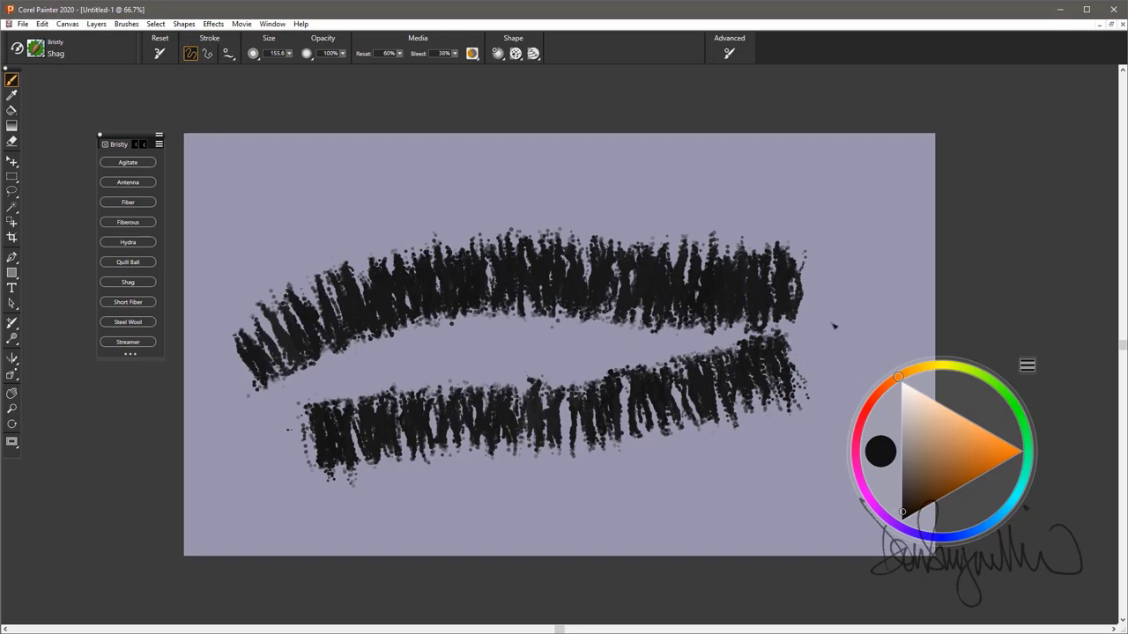
{"action": "mouse_move", "coordinate": [833, 325]}
{"action": "left_mouse_down"}
{"action": "mouse_move", "coordinate": [388, 361]}
{"action": "mouse_move", "coordinate": [231, 407]}
{"action": "left_mouse_up"}
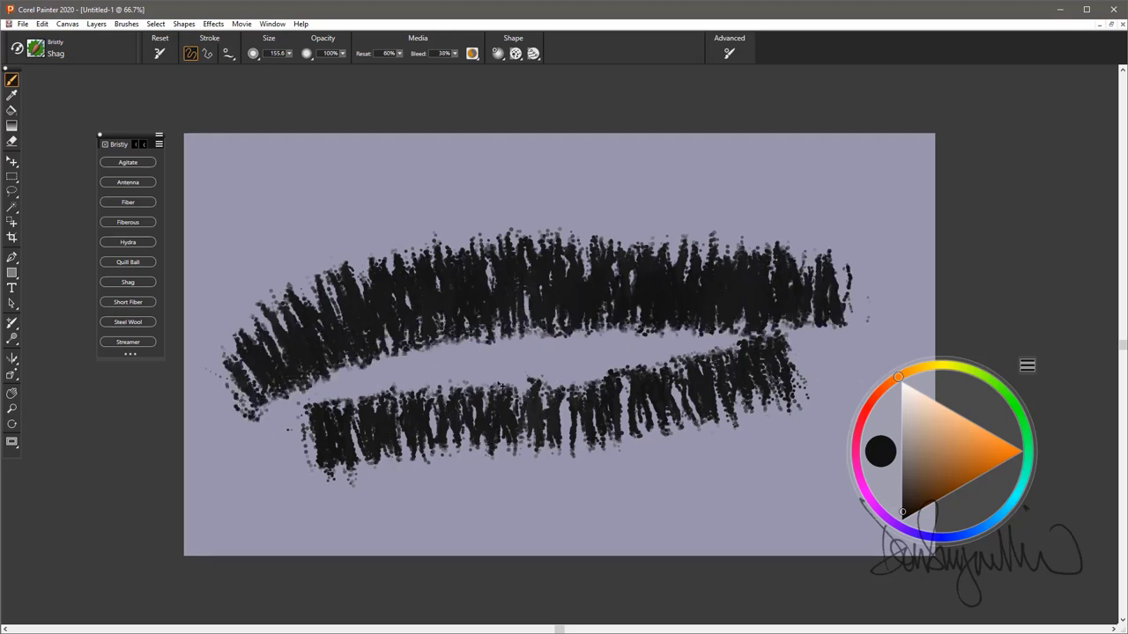
Clear the canvas and paint a broad black band of overlapping strokes across it with the Shag brush at size 155.6.
{"action": "key", "text": "ctrl+a"}
{"action": "key", "text": "BackSpace"}
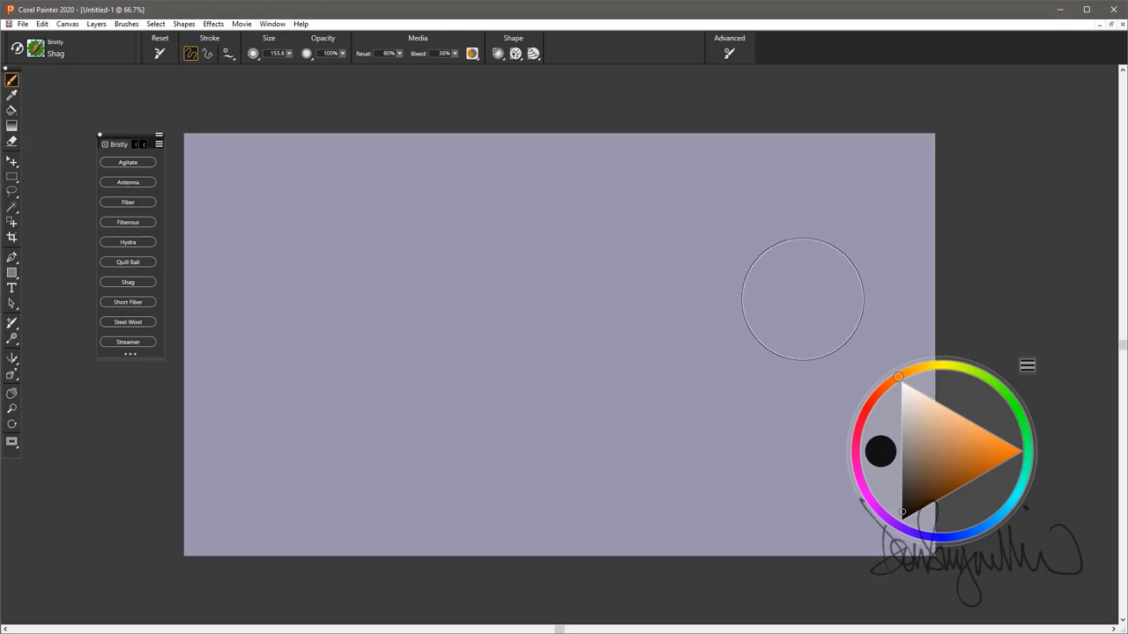
{"action": "left_click_drag", "start_coordinate": [801, 298], "coordinate": [268, 379]}
{"action": "left_click_drag", "start_coordinate": [787, 322], "coordinate": [194, 412]}
{"action": "mouse_move", "coordinate": [881, 308]}
{"action": "left_mouse_down"}
{"action": "mouse_move", "coordinate": [650, 378]}
{"action": "mouse_move", "coordinate": [231, 454]}
{"action": "left_mouse_up"}
{"action": "left_click_drag", "start_coordinate": [871, 327], "coordinate": [222, 481]}
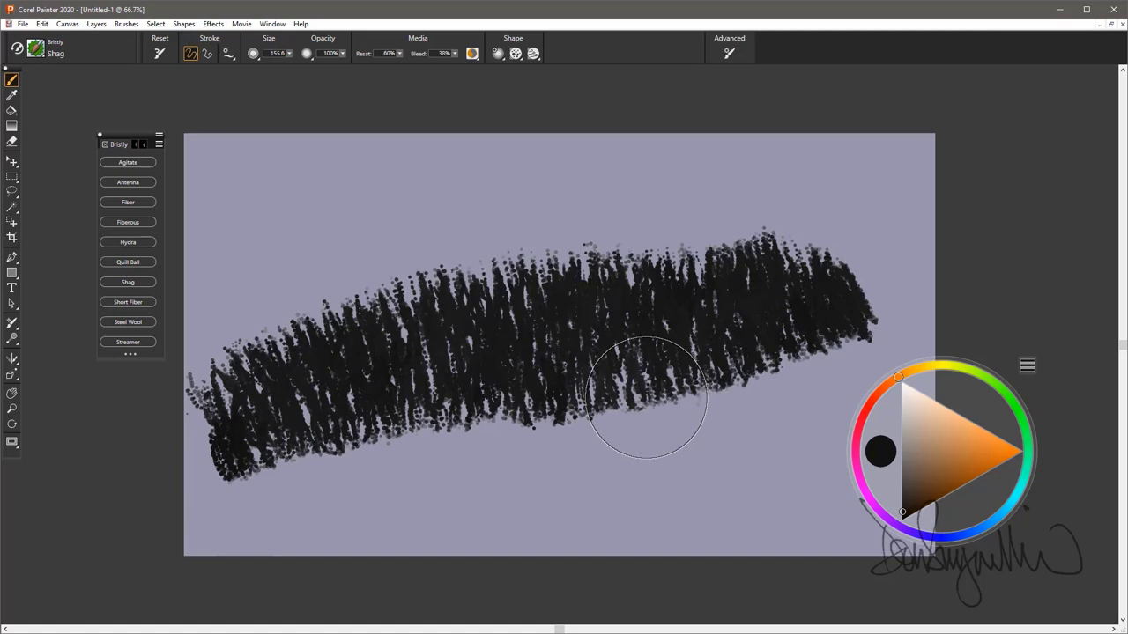
{"action": "mouse_move", "coordinate": [858, 256]}
{"action": "left_mouse_down"}
{"action": "mouse_move", "coordinate": [573, 246]}
{"action": "mouse_move", "coordinate": [237, 300]}
{"action": "mouse_move", "coordinate": [225, 339]}
{"action": "mouse_move", "coordinate": [586, 216]}
{"action": "mouse_move", "coordinate": [361, 255]}
{"action": "left_mouse_up"}
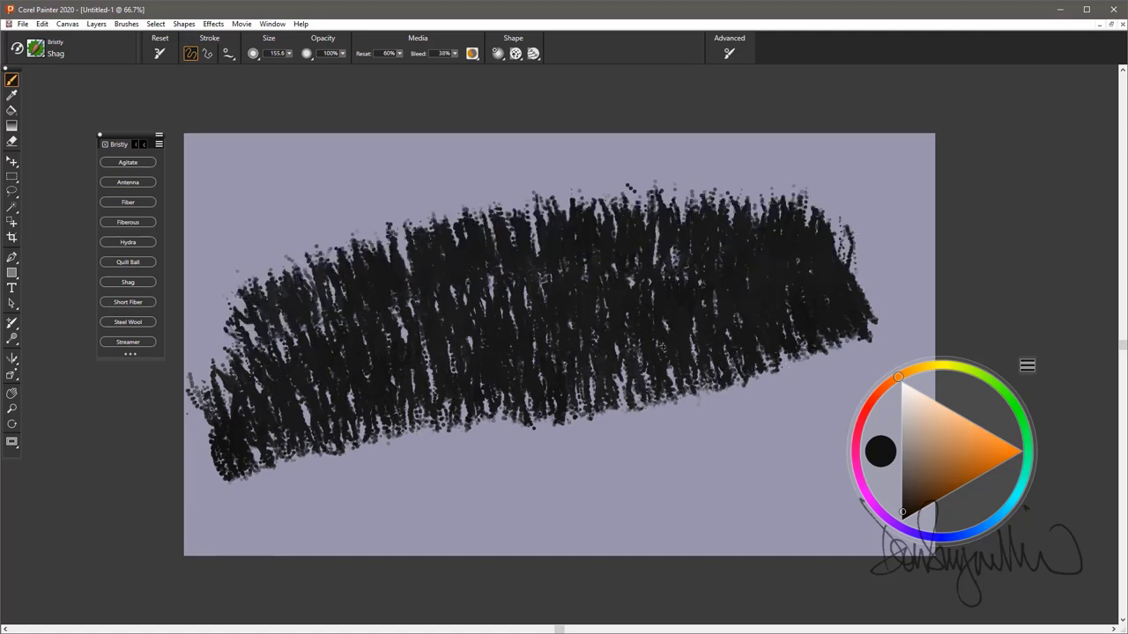
Add a lower black stroke curling into a loop with the Shag brush, and overlay pale beige spiral strokes on the black area.
{"action": "mouse_move", "coordinate": [344, 480]}
{"action": "left_mouse_down"}
{"action": "mouse_move", "coordinate": [388, 471]}
{"action": "mouse_move", "coordinate": [692, 493]}
{"action": "mouse_move", "coordinate": [581, 423]}
{"action": "mouse_move", "coordinate": [687, 423]}
{"action": "mouse_move", "coordinate": [572, 463]}
{"action": "left_mouse_up"}
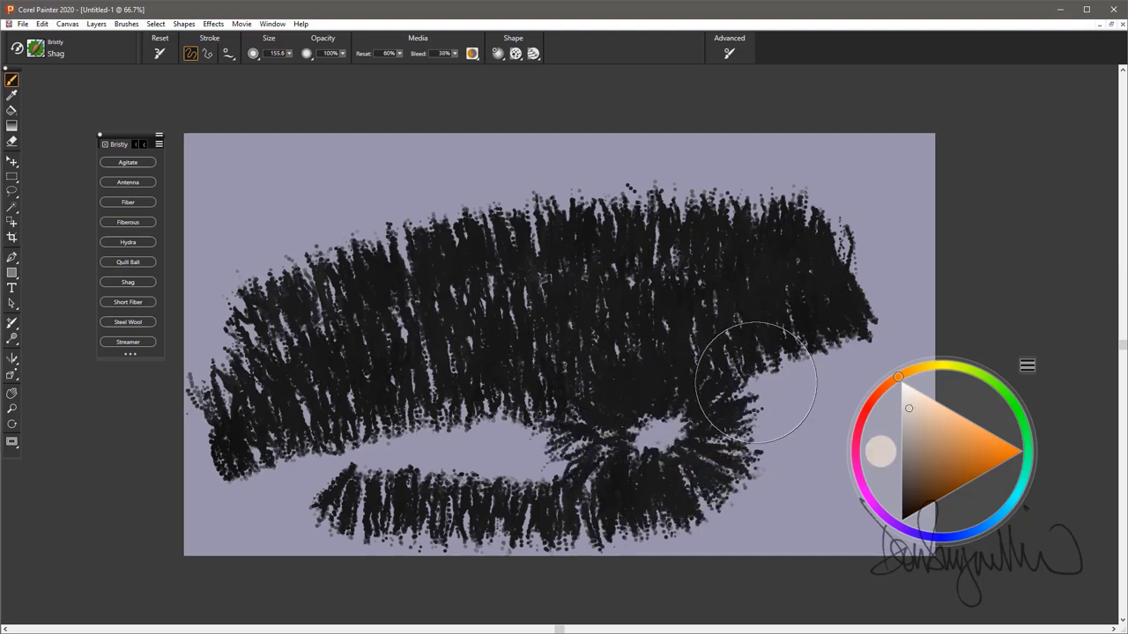
{"action": "mouse_move", "coordinate": [756, 382]}
{"action": "left_mouse_down"}
{"action": "mouse_move", "coordinate": [529, 230]}
{"action": "mouse_move", "coordinate": [687, 397]}
{"action": "mouse_move", "coordinate": [493, 352]}
{"action": "mouse_move", "coordinate": [370, 265]}
{"action": "left_mouse_up"}
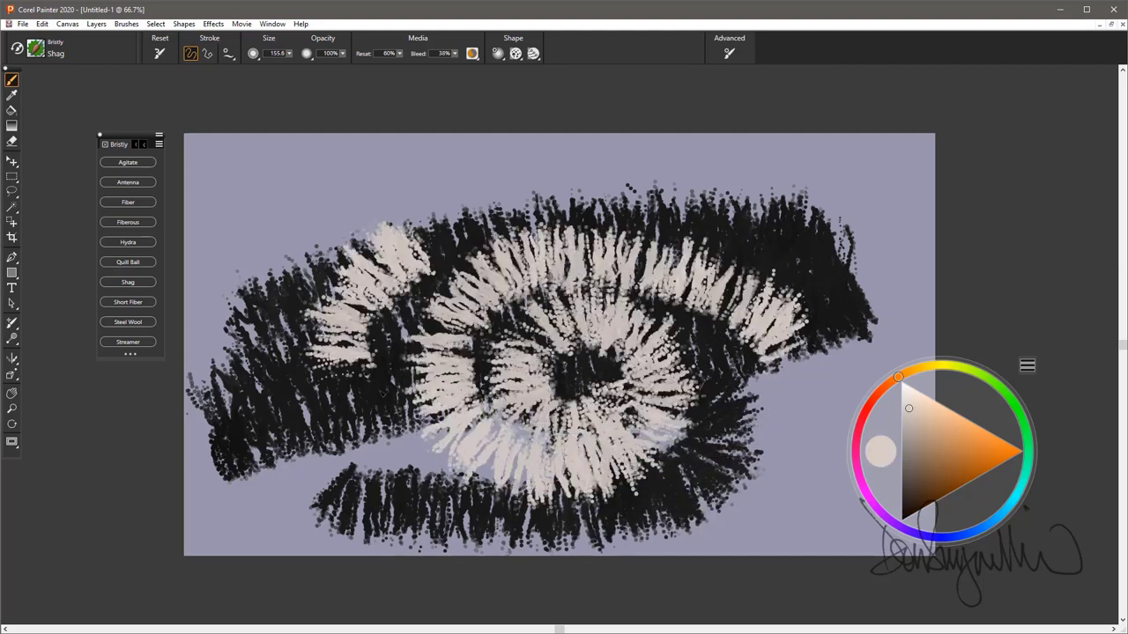
{"action": "mouse_move", "coordinate": [382, 394]}
{"action": "left_mouse_down"}
{"action": "mouse_move", "coordinate": [592, 468]}
{"action": "mouse_move", "coordinate": [498, 231]}
{"action": "mouse_move", "coordinate": [405, 379]}
{"action": "left_mouse_up"}
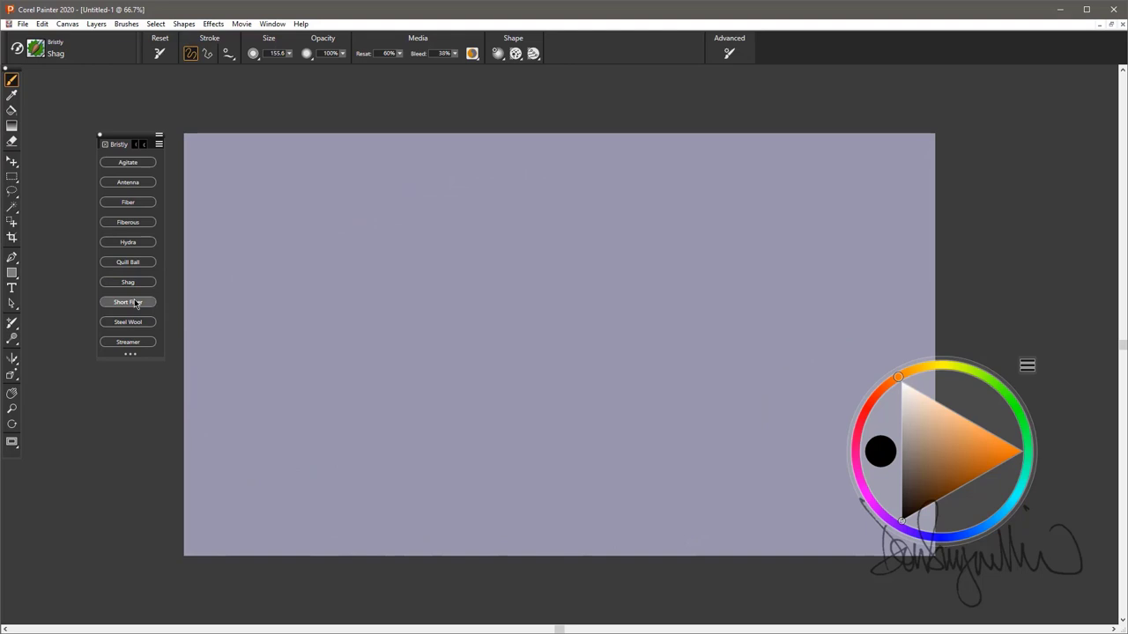
On an emptied canvas, paint black oval loops with the Short Fiber brush at size 100.4, and fill their middle with vertical tan strokes.
{"action": "mouse_move", "coordinate": [683, 328]}
{"action": "left_mouse_down"}
{"action": "mouse_move", "coordinate": [465, 299]}
{"action": "mouse_move", "coordinate": [385, 436]}
{"action": "mouse_move", "coordinate": [692, 420]}
{"action": "mouse_move", "coordinate": [819, 271]}
{"action": "mouse_move", "coordinate": [507, 236]}
{"action": "mouse_move", "coordinate": [331, 251]}
{"action": "mouse_move", "coordinate": [295, 397]}
{"action": "mouse_move", "coordinate": [450, 460]}
{"action": "mouse_move", "coordinate": [687, 399]}
{"action": "mouse_move", "coordinate": [670, 228]}
{"action": "mouse_move", "coordinate": [344, 201]}
{"action": "mouse_move", "coordinate": [262, 306]}
{"action": "mouse_move", "coordinate": [309, 495]}
{"action": "mouse_move", "coordinate": [687, 493]}
{"action": "mouse_move", "coordinate": [851, 282]}
{"action": "mouse_move", "coordinate": [625, 298]}
{"action": "mouse_move", "coordinate": [291, 387]}
{"action": "mouse_move", "coordinate": [414, 352]}
{"action": "mouse_move", "coordinate": [454, 392]}
{"action": "left_mouse_up"}
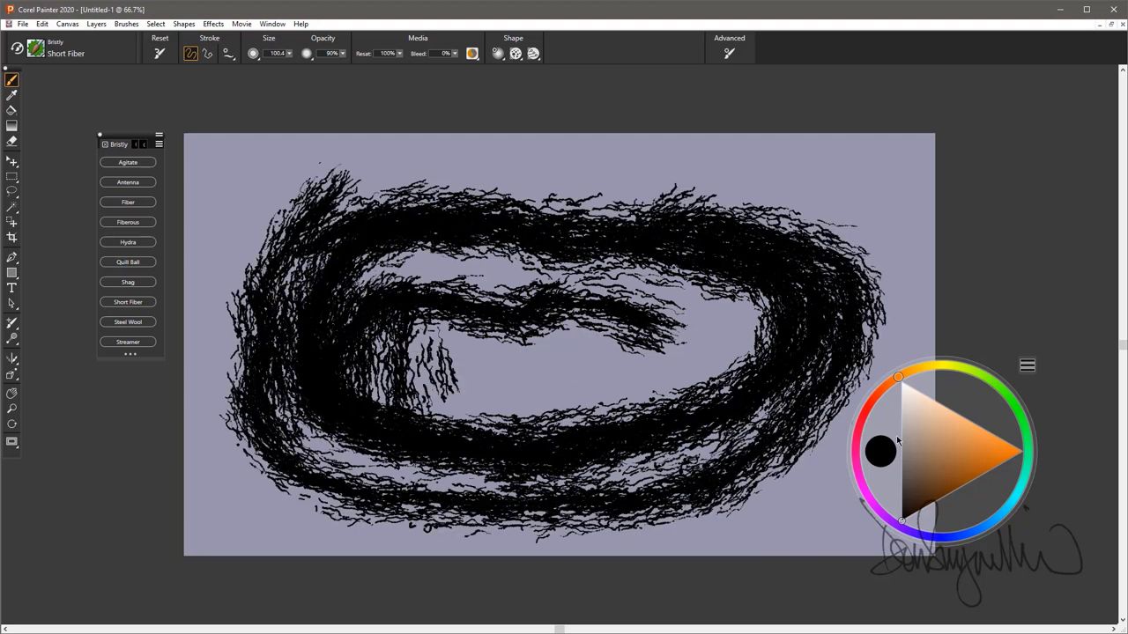
{"action": "mouse_move", "coordinate": [423, 291]}
{"action": "left_mouse_down"}
{"action": "mouse_move", "coordinate": [436, 449]}
{"action": "mouse_move", "coordinate": [474, 340]}
{"action": "mouse_move", "coordinate": [566, 454]}
{"action": "mouse_move", "coordinate": [648, 444]}
{"action": "mouse_move", "coordinate": [691, 315]}
{"action": "mouse_move", "coordinate": [733, 297]}
{"action": "left_mouse_up"}
{"action": "mouse_move", "coordinate": [735, 414]}
{"action": "left_mouse_down"}
{"action": "mouse_move", "coordinate": [798, 273]}
{"action": "mouse_move", "coordinate": [837, 441]}
{"action": "left_mouse_up"}
{"action": "mouse_move", "coordinate": [291, 282]}
{"action": "left_mouse_down"}
{"action": "mouse_move", "coordinate": [353, 387]}
{"action": "mouse_move", "coordinate": [410, 344]}
{"action": "left_mouse_up"}
{"action": "left_click_drag", "start_coordinate": [514, 381], "coordinate": [647, 367]}
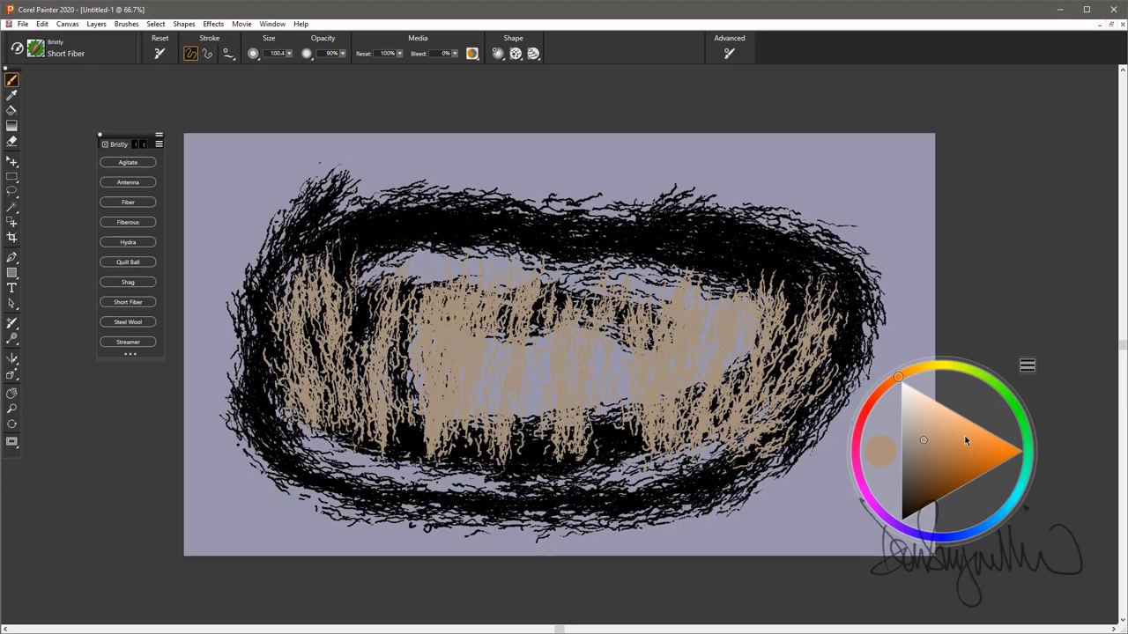
{"action": "mouse_move", "coordinate": [264, 290]}
{"action": "left_mouse_down"}
{"action": "mouse_move", "coordinate": [365, 317]}
{"action": "mouse_move", "coordinate": [423, 308]}
{"action": "mouse_move", "coordinate": [591, 343]}
{"action": "mouse_move", "coordinate": [679, 397]}
{"action": "mouse_move", "coordinate": [732, 352]}
{"action": "mouse_move", "coordinate": [694, 320]}
{"action": "left_mouse_up"}
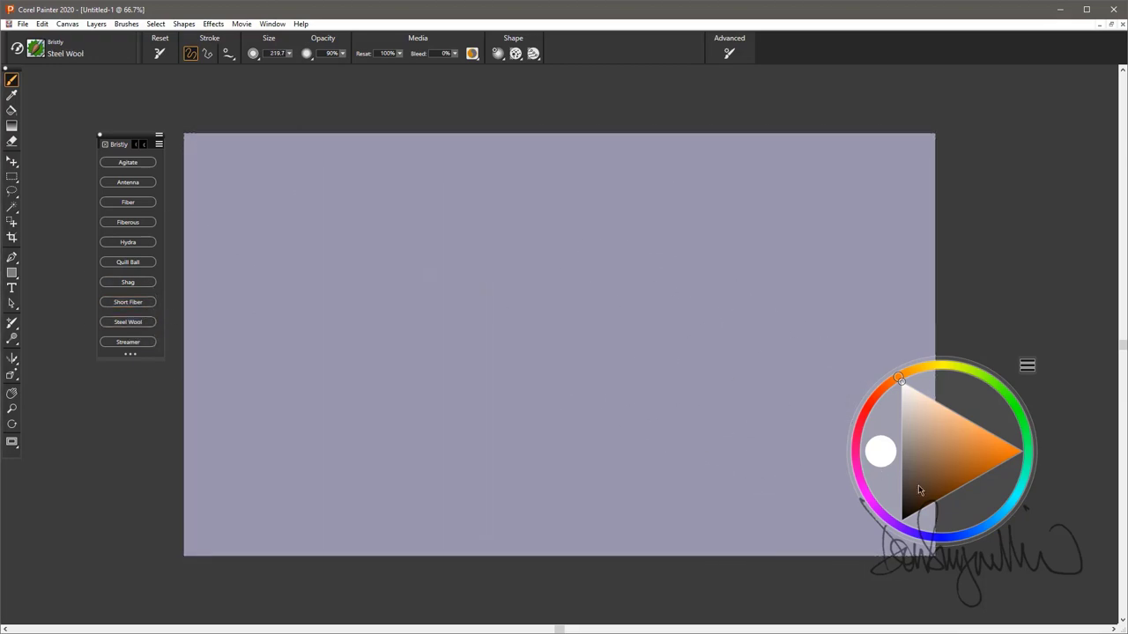
Paint a large tangled black mass with the Steel Wool brush at size 219.7, and brush a lighter orange tone over its middle.
{"action": "left_click", "coordinate": [902, 518]}
{"action": "mouse_move", "coordinate": [714, 311]}
{"action": "left_mouse_down"}
{"action": "mouse_move", "coordinate": [506, 299]}
{"action": "mouse_move", "coordinate": [357, 335]}
{"action": "mouse_move", "coordinate": [344, 379]}
{"action": "left_mouse_up"}
{"action": "mouse_move", "coordinate": [437, 306]}
{"action": "left_mouse_down"}
{"action": "mouse_move", "coordinate": [775, 304]}
{"action": "mouse_move", "coordinate": [459, 282]}
{"action": "mouse_move", "coordinate": [458, 362]}
{"action": "mouse_move", "coordinate": [797, 304]}
{"action": "mouse_move", "coordinate": [414, 388]}
{"action": "mouse_move", "coordinate": [494, 352]}
{"action": "mouse_move", "coordinate": [511, 264]}
{"action": "mouse_move", "coordinate": [476, 441]}
{"action": "left_mouse_up"}
{"action": "mouse_move", "coordinate": [546, 475]}
{"action": "left_mouse_down"}
{"action": "mouse_move", "coordinate": [837, 334]}
{"action": "mouse_move", "coordinate": [758, 211]}
{"action": "mouse_move", "coordinate": [573, 229]}
{"action": "mouse_move", "coordinate": [291, 441]}
{"action": "left_mouse_up"}
{"action": "left_click_drag", "start_coordinate": [586, 416], "coordinate": [480, 323]}
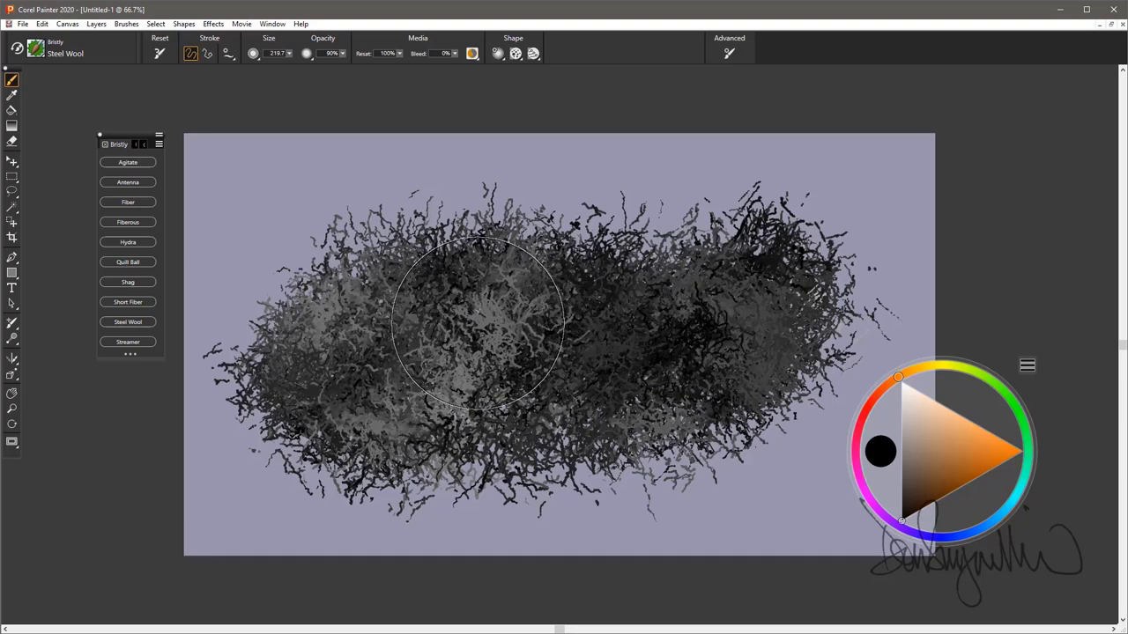
{"action": "left_click", "coordinate": [955, 453]}
{"action": "mouse_move", "coordinate": [696, 339]}
{"action": "left_mouse_down"}
{"action": "mouse_move", "coordinate": [374, 331]}
{"action": "mouse_move", "coordinate": [784, 313]}
{"action": "mouse_move", "coordinate": [370, 379]}
{"action": "mouse_move", "coordinate": [696, 361]}
{"action": "mouse_move", "coordinate": [511, 370]}
{"action": "mouse_move", "coordinate": [722, 247]}
{"action": "mouse_move", "coordinate": [405, 335]}
{"action": "mouse_move", "coordinate": [458, 308]}
{"action": "left_mouse_up"}
Clear the canvas and paint crossing, winding dark brown lines over it with the Streamer brush at size 115.9.
{"action": "left_click", "coordinate": [918, 481]}
{"action": "key", "text": "ctrl+a"}
{"action": "key", "text": "BackSpace"}
{"action": "key", "text": "ctrl+d"}
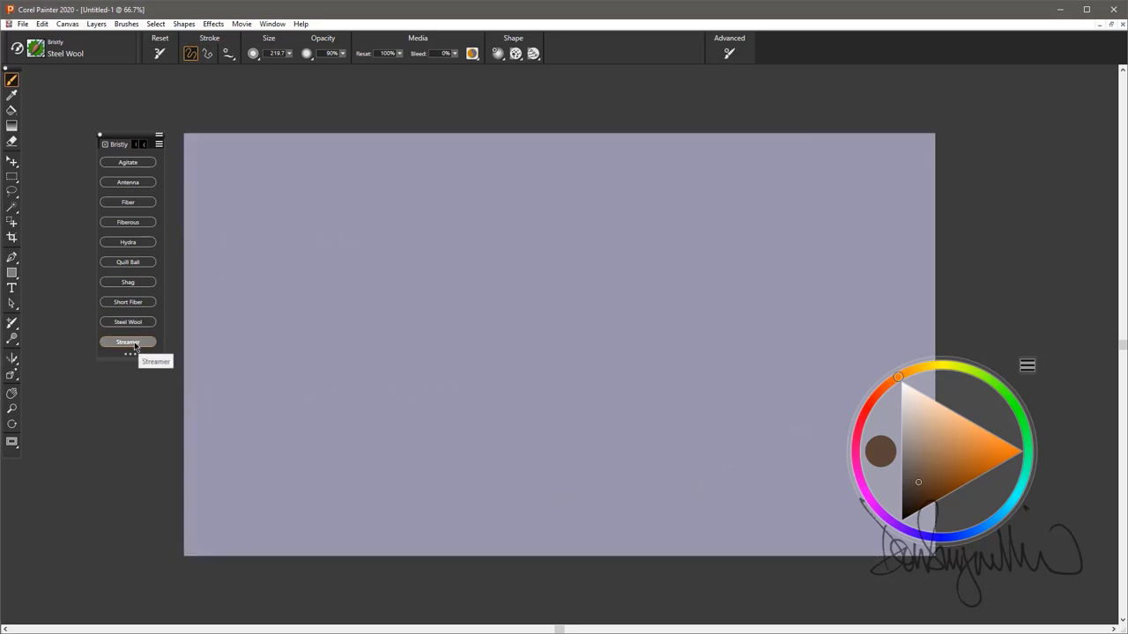
{"action": "left_click", "coordinate": [129, 342]}
{"action": "mouse_move", "coordinate": [809, 257]}
{"action": "left_mouse_down"}
{"action": "mouse_move", "coordinate": [526, 249]}
{"action": "mouse_move", "coordinate": [382, 433]}
{"action": "mouse_move", "coordinate": [790, 335]}
{"action": "mouse_move", "coordinate": [446, 231]}
{"action": "mouse_move", "coordinate": [315, 275]}
{"action": "left_mouse_up"}
{"action": "mouse_move", "coordinate": [252, 267]}
{"action": "left_mouse_down"}
{"action": "mouse_move", "coordinate": [445, 211]}
{"action": "mouse_move", "coordinate": [848, 220]}
{"action": "left_mouse_up"}
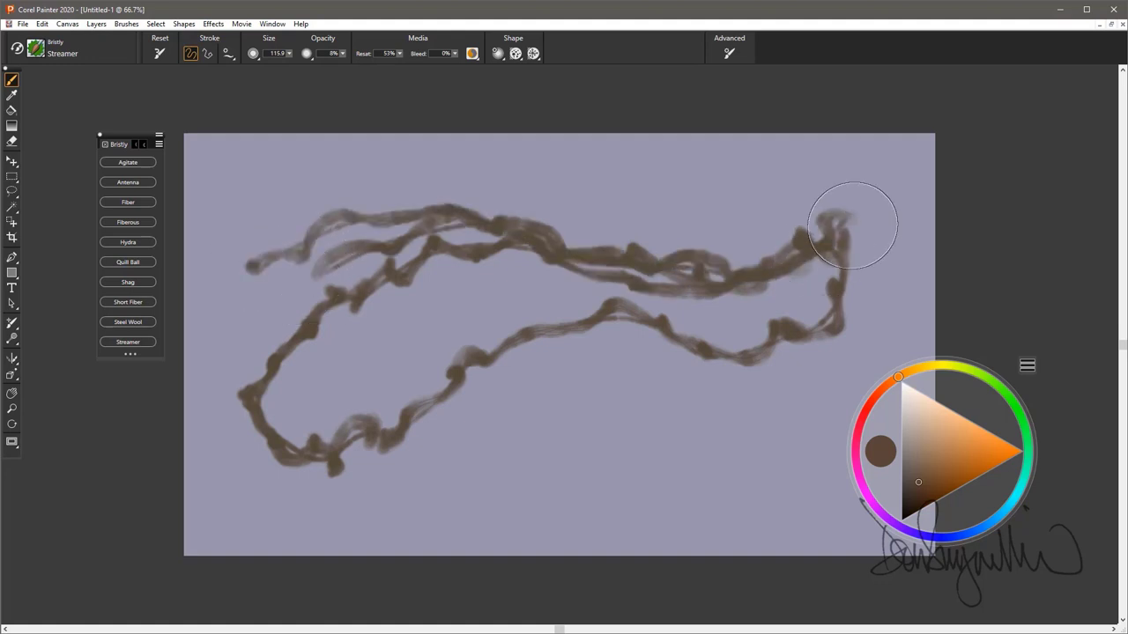
{"action": "mouse_move", "coordinate": [459, 490]}
{"action": "left_mouse_down"}
{"action": "mouse_move", "coordinate": [703, 223]}
{"action": "mouse_move", "coordinate": [838, 228]}
{"action": "mouse_move", "coordinate": [485, 209]}
{"action": "mouse_move", "coordinate": [339, 429]}
{"action": "mouse_move", "coordinate": [728, 474]}
{"action": "mouse_move", "coordinate": [552, 398]}
{"action": "mouse_move", "coordinate": [293, 440]}
{"action": "left_mouse_up"}
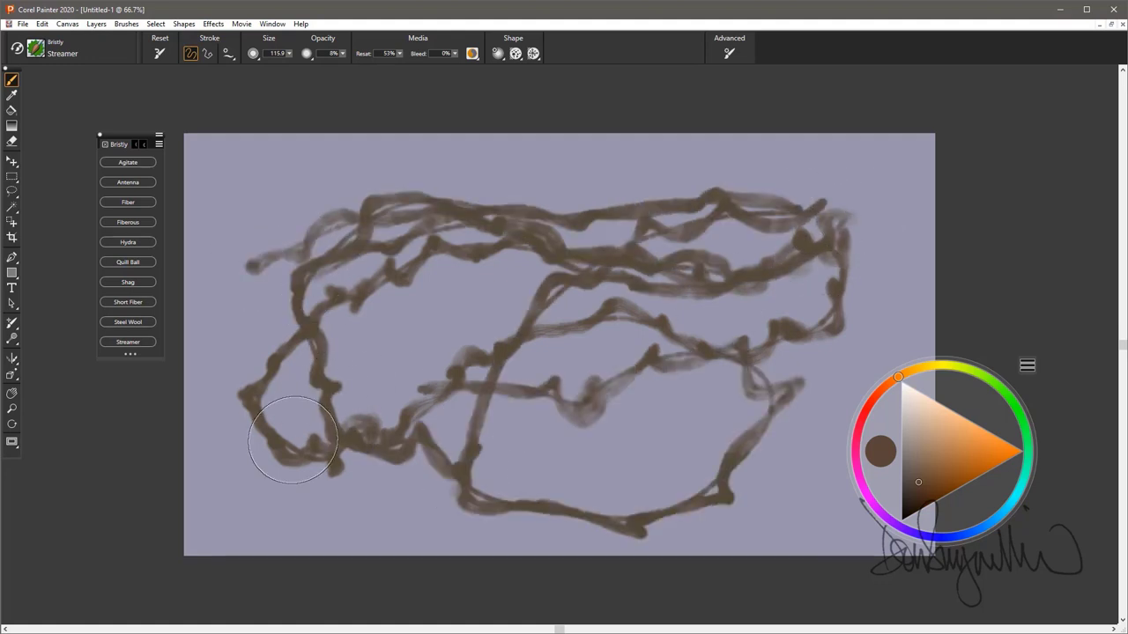
{"action": "left_click_drag", "start_coordinate": [287, 301], "coordinate": [649, 340]}
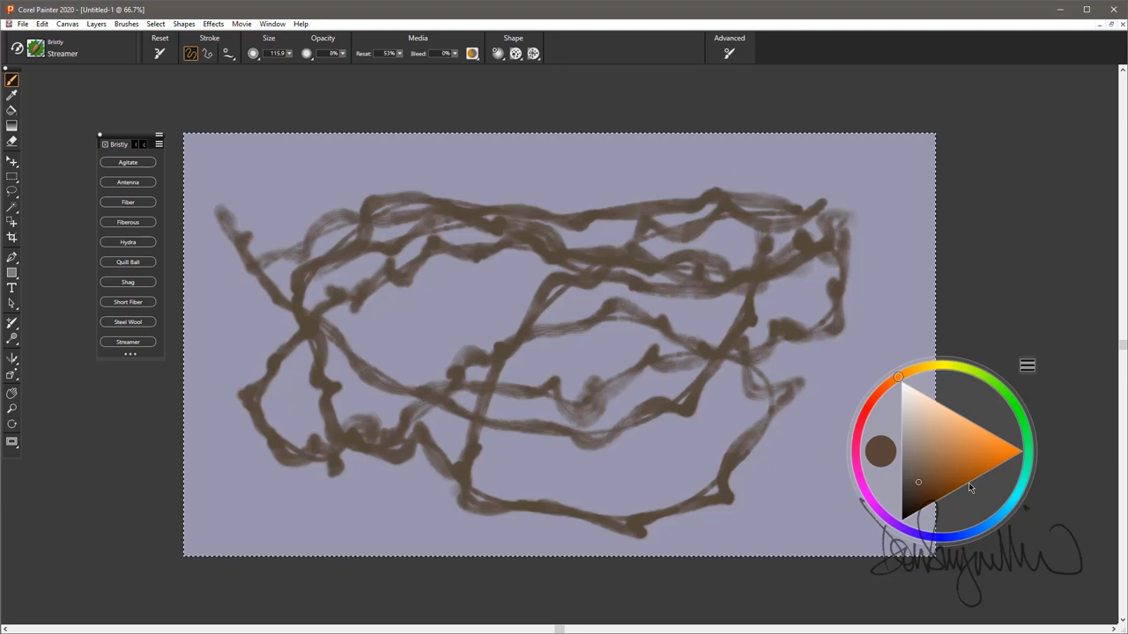
Clear the canvas, switch the colour to black, and paint one thick diagonal stroke with the Streamer brush at size 115.9.
{"action": "left_click", "coordinate": [902, 518]}
{"action": "key", "text": "ctrl+d"}
{"action": "key", "text": "BackSpace"}
{"action": "left_click_drag", "start_coordinate": [747, 220], "coordinate": [401, 490]}
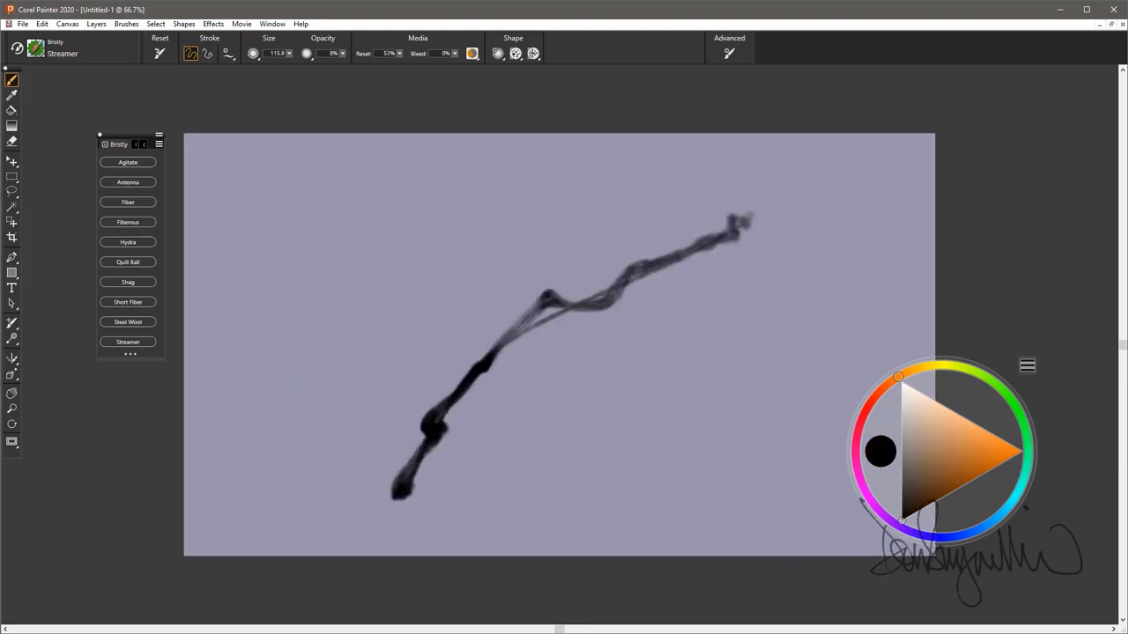
Paint thin winding lines and tangled loops with the Streamer brush at size 20.2, plus thicker looping lines at size 54.2.
{"action": "left_click_drag", "start_coordinate": [388, 359], "coordinate": [398, 364]}
{"action": "left_click_drag", "start_coordinate": [636, 204], "coordinate": [498, 278]}
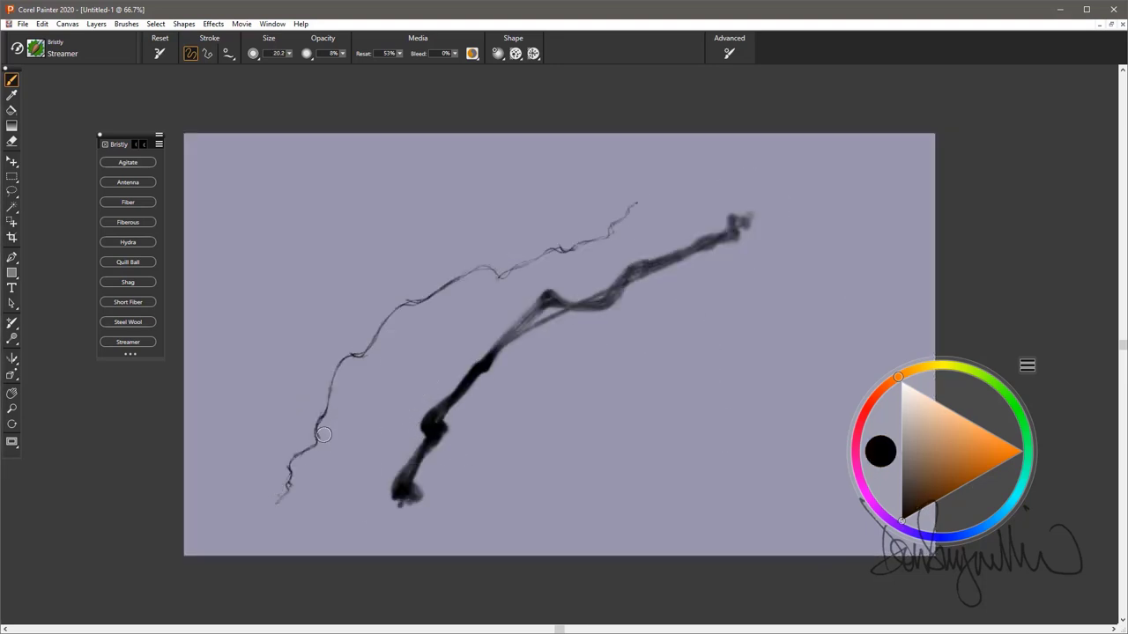
{"action": "left_click_drag", "start_coordinate": [324, 434], "coordinate": [722, 310]}
{"action": "left_click_drag", "start_coordinate": [658, 368], "coordinate": [668, 442]}
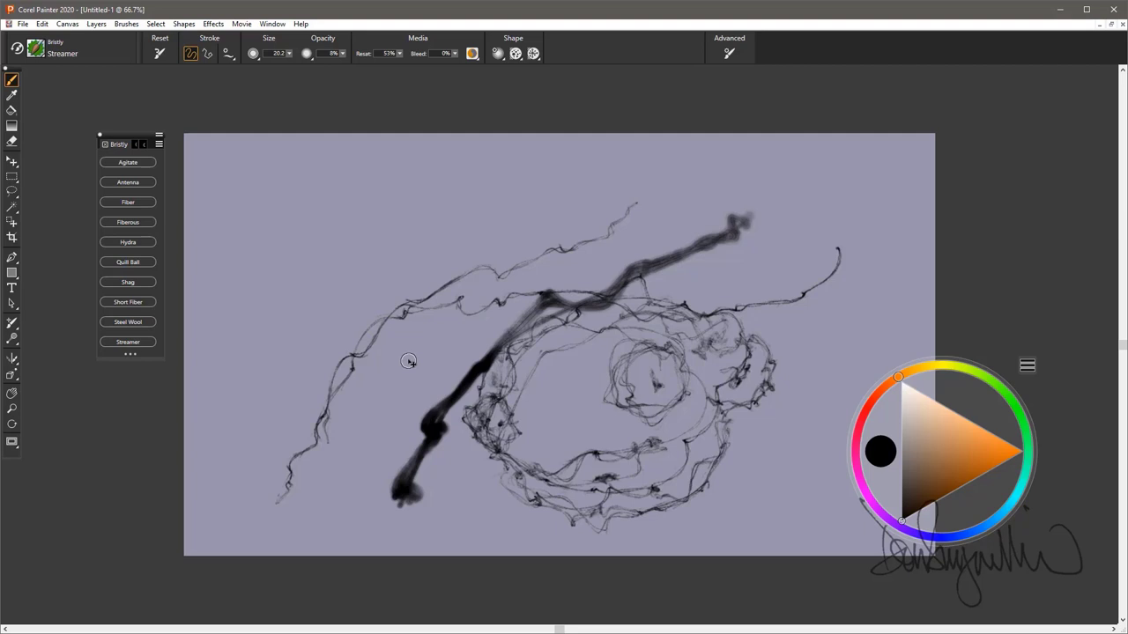
{"action": "mouse_move", "coordinate": [394, 363]}
{"action": "left_mouse_down"}
{"action": "mouse_move", "coordinate": [567, 360]}
{"action": "mouse_move", "coordinate": [567, 376]}
{"action": "mouse_move", "coordinate": [671, 350]}
{"action": "left_mouse_up"}
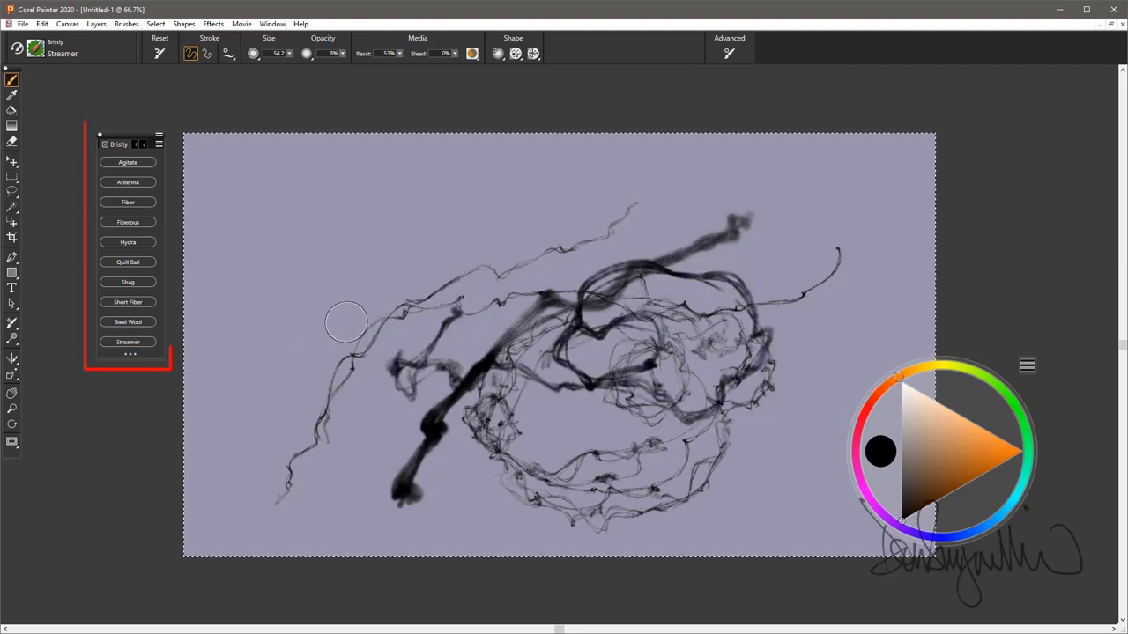
Clear the canvas and paint long flowing black lines and several circles with the Feeler brush at size 229.5.
{"action": "key", "text": "Delete"}
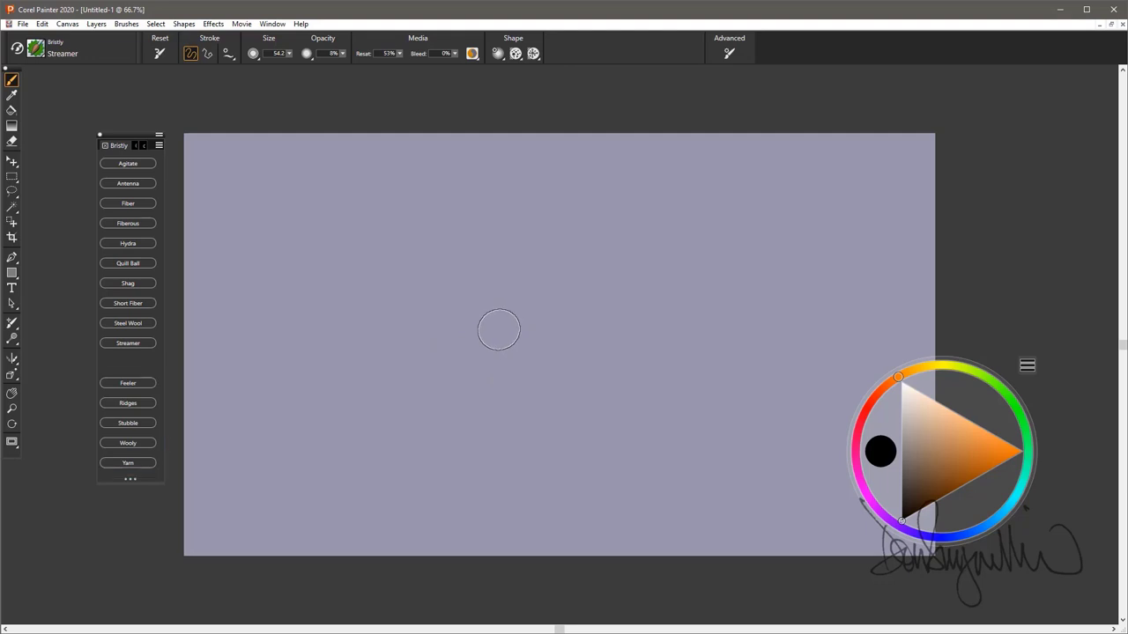
{"action": "mouse_move", "coordinate": [340, 431]}
{"action": "left_mouse_down"}
{"action": "mouse_move", "coordinate": [453, 371]}
{"action": "mouse_move", "coordinate": [726, 289]}
{"action": "mouse_move", "coordinate": [516, 345]}
{"action": "mouse_move", "coordinate": [484, 392]}
{"action": "left_mouse_up"}
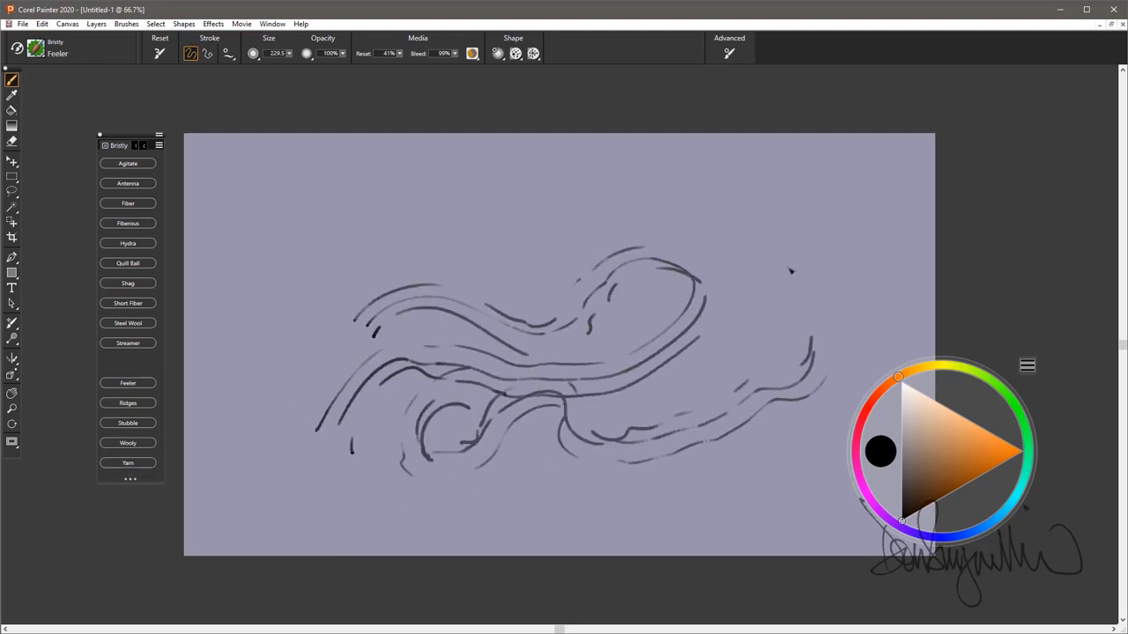
{"action": "left_click_drag", "start_coordinate": [423, 226], "coordinate": [586, 277]}
{"action": "left_click_drag", "start_coordinate": [392, 225], "coordinate": [374, 414]}
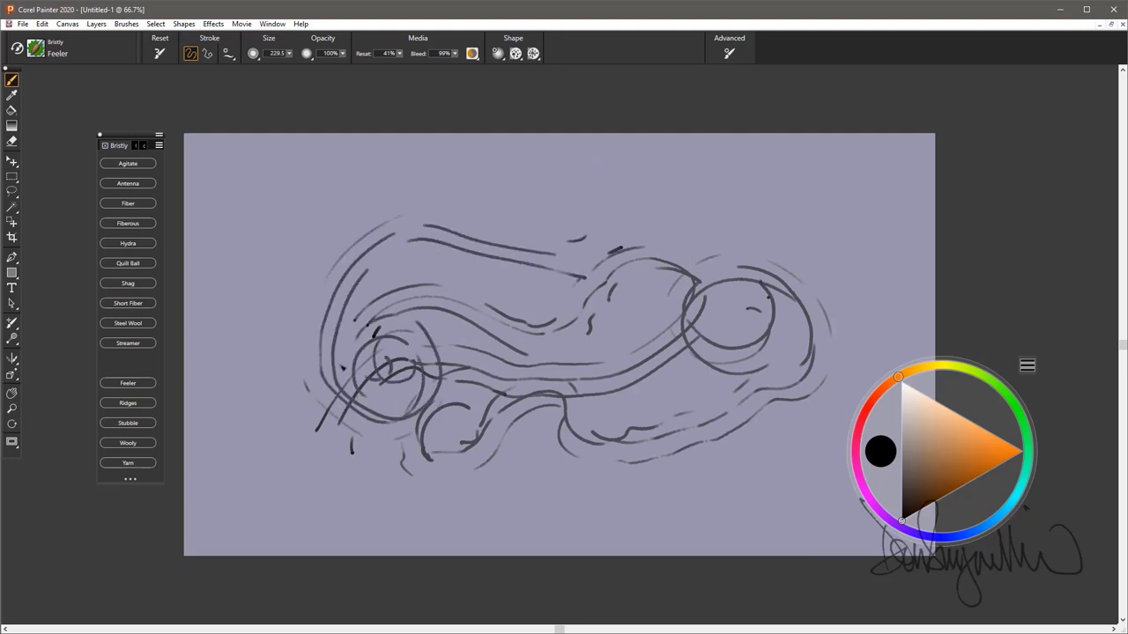
{"action": "left_click_drag", "start_coordinate": [599, 333], "coordinate": [628, 254]}
{"action": "left_click_drag", "start_coordinate": [732, 275], "coordinate": [652, 255]}
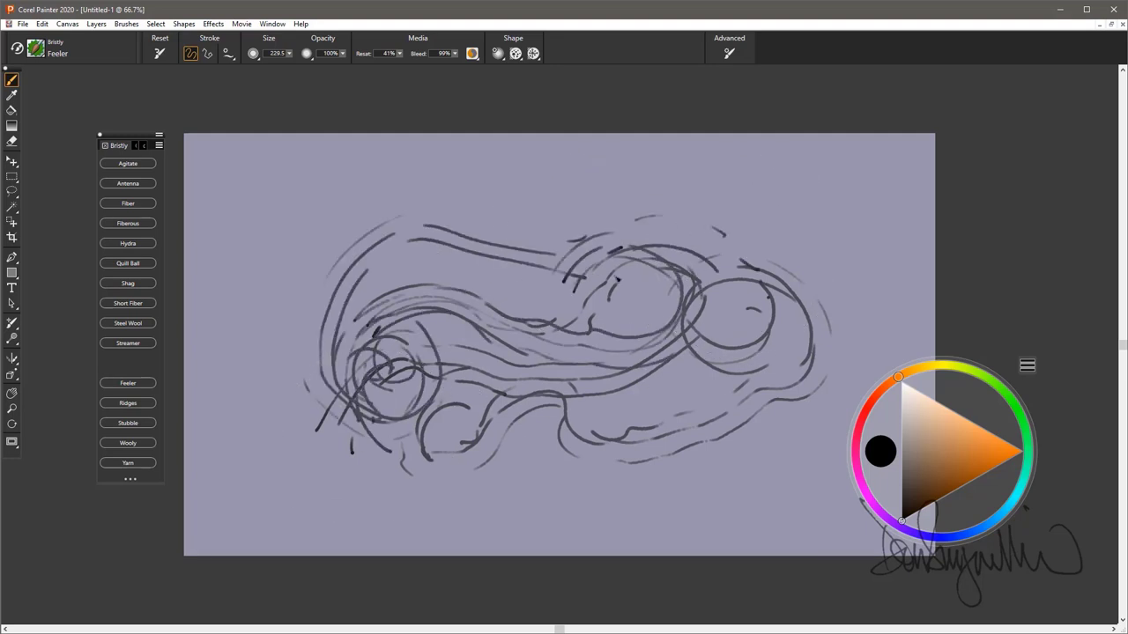
Layer more black Feeler arcs and loops over the drawing, and add light orange-brown curves across its upper part.
{"action": "left_click_drag", "start_coordinate": [480, 192], "coordinate": [458, 326]}
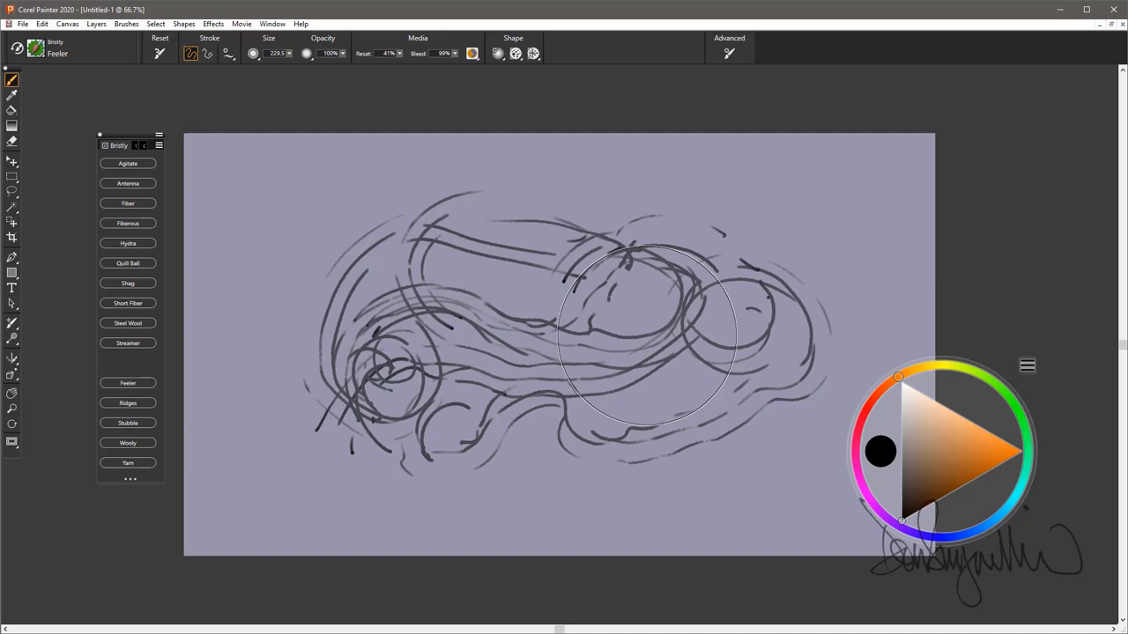
{"action": "left_click_drag", "start_coordinate": [657, 344], "coordinate": [529, 387]}
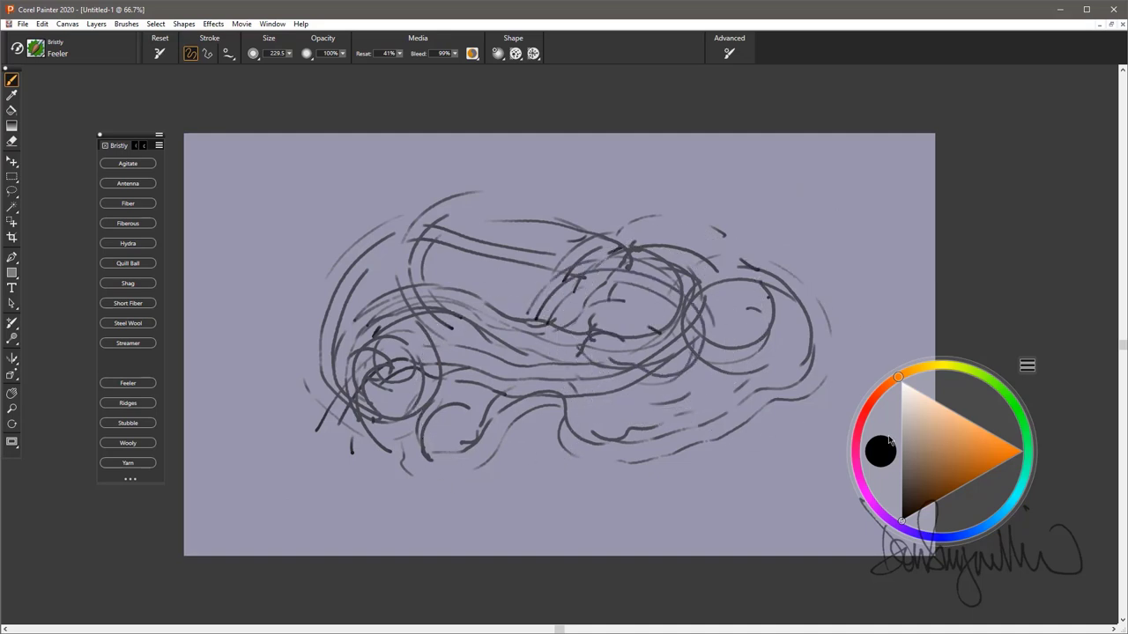
{"action": "left_click_drag", "start_coordinate": [709, 407], "coordinate": [621, 414]}
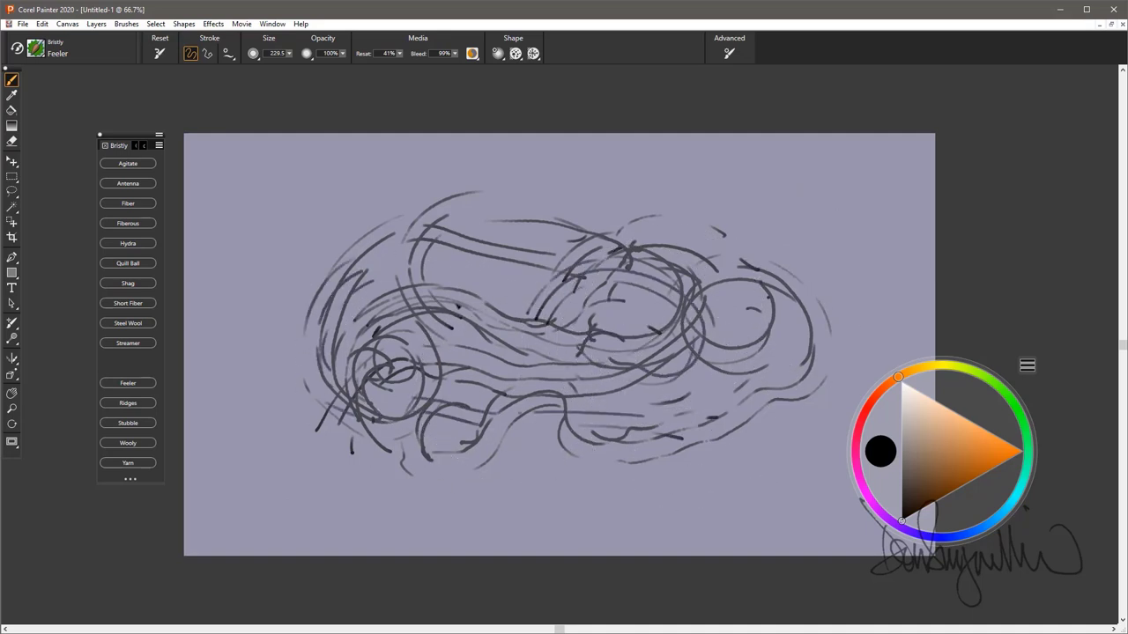
{"action": "left_click_drag", "start_coordinate": [361, 280], "coordinate": [440, 309]}
{"action": "left_click_drag", "start_coordinate": [599, 280], "coordinate": [630, 256]}
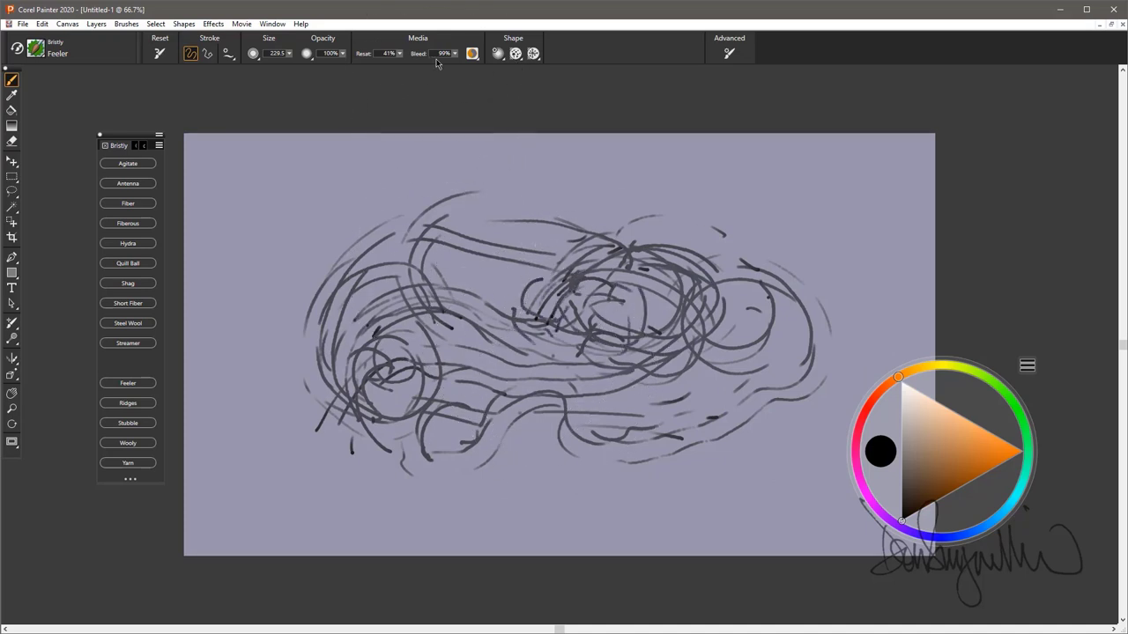
{"action": "left_click", "coordinate": [953, 444]}
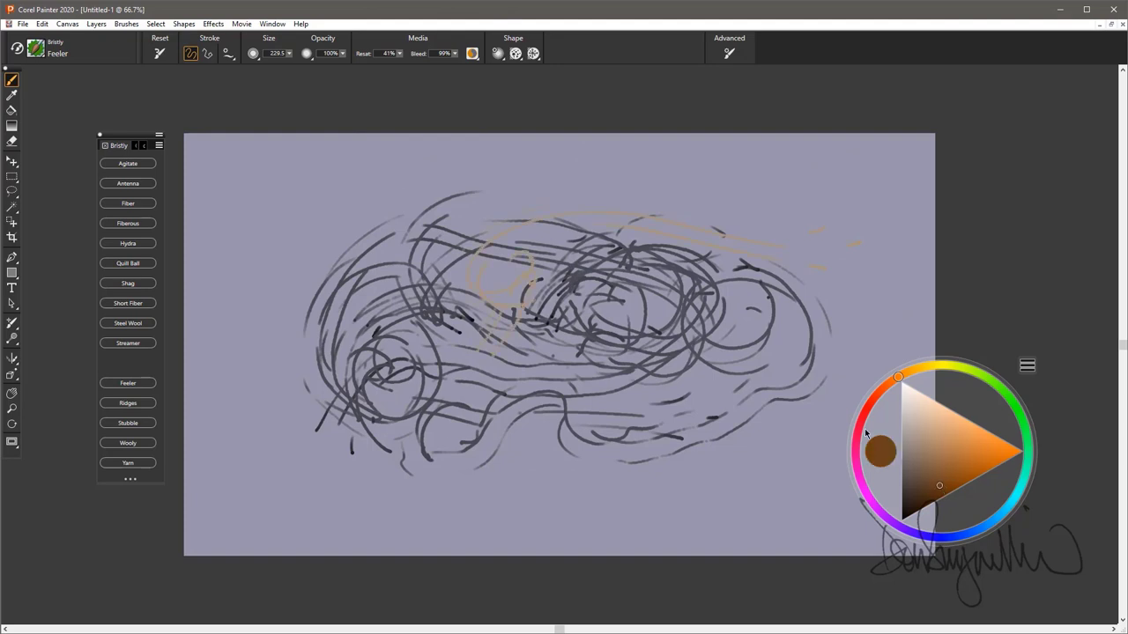
Return to black and cover the emptied canvas with overlapping, mostly horizontal strokes using the Ridges brush at size 104.3.
{"action": "left_click", "coordinate": [902, 518]}
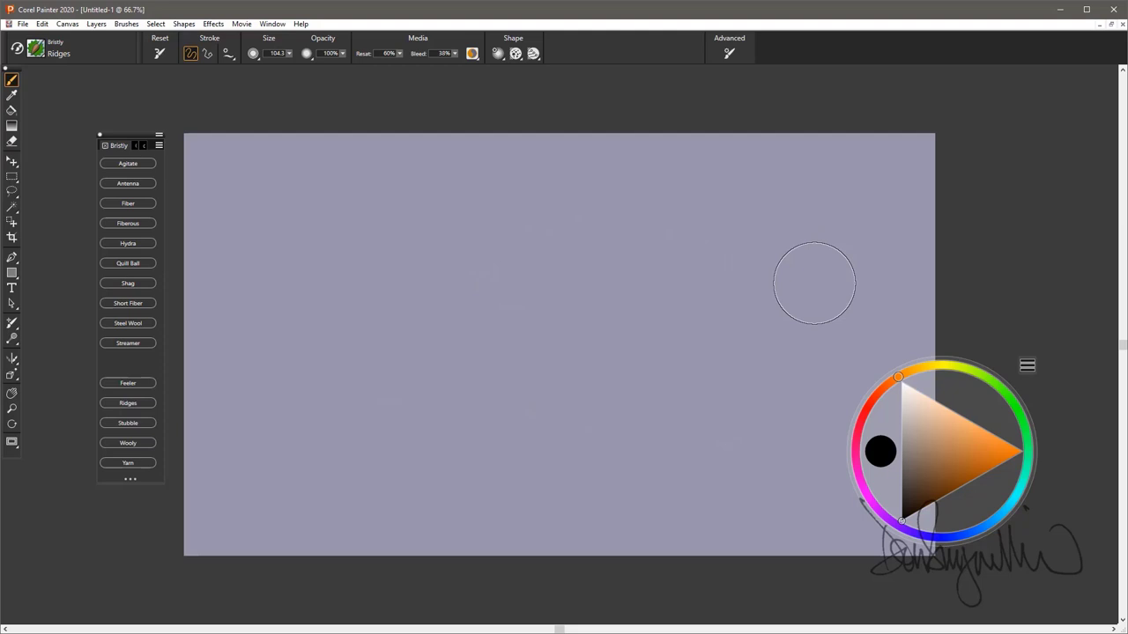
{"action": "mouse_move", "coordinate": [808, 285]}
{"action": "left_mouse_down"}
{"action": "mouse_move", "coordinate": [488, 330]}
{"action": "mouse_move", "coordinate": [343, 331]}
{"action": "left_mouse_up"}
{"action": "mouse_move", "coordinate": [798, 377]}
{"action": "left_mouse_down"}
{"action": "mouse_move", "coordinate": [611, 412]}
{"action": "mouse_move", "coordinate": [303, 440]}
{"action": "left_mouse_up"}
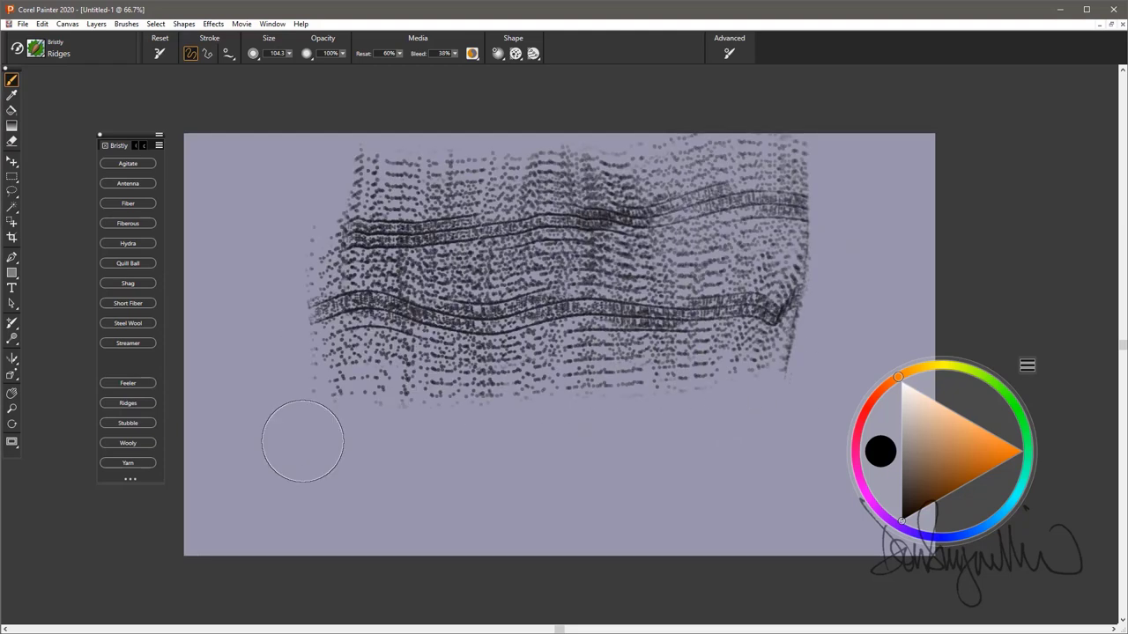
{"action": "mouse_move", "coordinate": [746, 440]}
{"action": "left_mouse_down"}
{"action": "mouse_move", "coordinate": [391, 480]}
{"action": "mouse_move", "coordinate": [295, 463]}
{"action": "left_mouse_up"}
{"action": "mouse_move", "coordinate": [291, 264]}
{"action": "left_mouse_down"}
{"action": "mouse_move", "coordinate": [572, 237]}
{"action": "mouse_move", "coordinate": [851, 299]}
{"action": "left_mouse_up"}
{"action": "mouse_move", "coordinate": [824, 406]}
{"action": "left_mouse_down"}
{"action": "mouse_move", "coordinate": [508, 473]}
{"action": "mouse_move", "coordinate": [299, 461]}
{"action": "mouse_move", "coordinate": [676, 467]}
{"action": "mouse_move", "coordinate": [789, 431]}
{"action": "mouse_move", "coordinate": [364, 471]}
{"action": "mouse_move", "coordinate": [388, 421]}
{"action": "left_mouse_up"}
Clear the canvas and paint a horizontal Ridges band at size 104.3, with a narrower stroke along its lower edge at size 51.7.
{"action": "key", "text": "ctrl+a"}
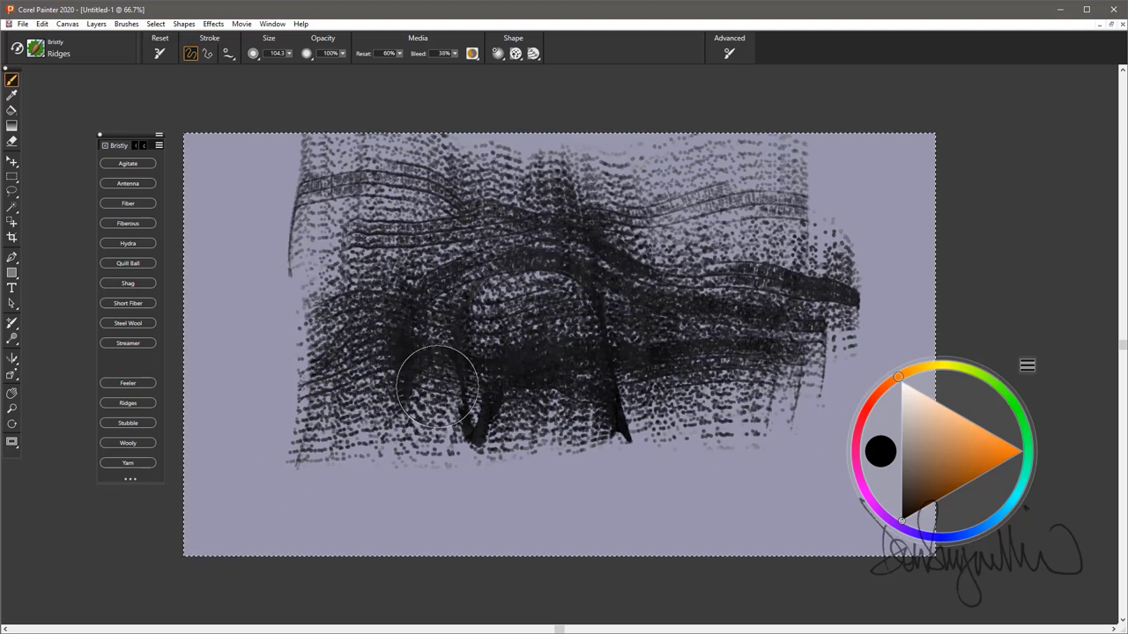
{"action": "key", "text": "BackSpace"}
{"action": "mouse_move", "coordinate": [333, 457]}
{"action": "left_mouse_down"}
{"action": "mouse_move", "coordinate": [643, 370]}
{"action": "mouse_move", "coordinate": [806, 264]}
{"action": "mouse_move", "coordinate": [361, 264]}
{"action": "mouse_move", "coordinate": [679, 442]}
{"action": "mouse_move", "coordinate": [823, 414]}
{"action": "mouse_move", "coordinate": [335, 379]}
{"action": "left_mouse_up"}
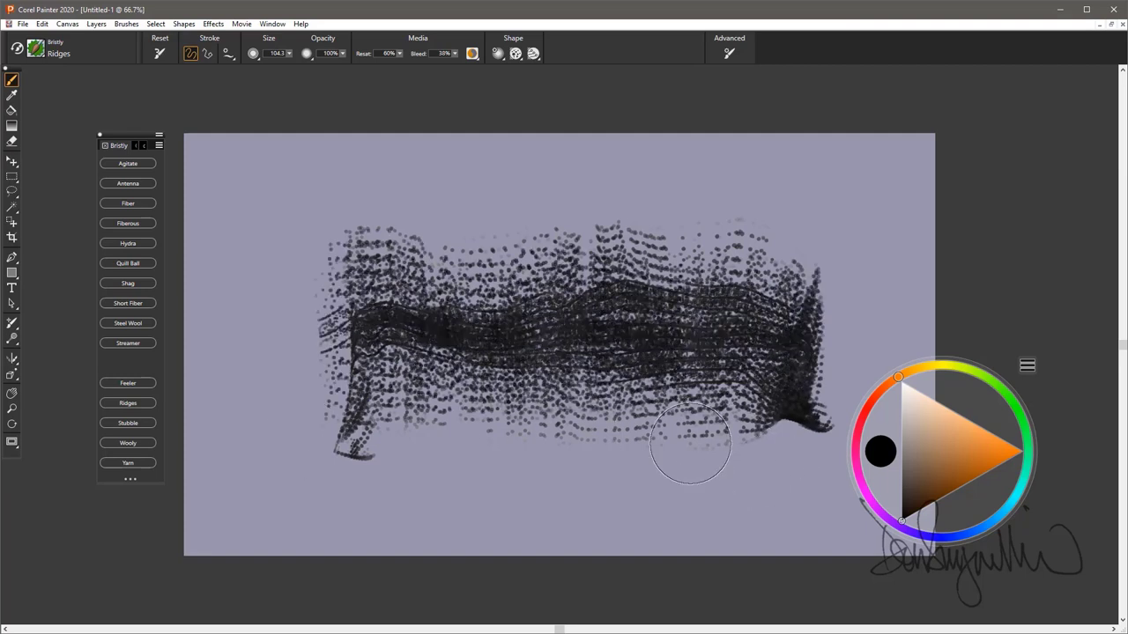
{"action": "left_click_drag", "start_coordinate": [526, 407], "coordinate": [555, 407]}
{"action": "mouse_move", "coordinate": [352, 473]}
{"action": "left_mouse_down"}
{"action": "mouse_move", "coordinate": [582, 473]}
{"action": "mouse_move", "coordinate": [784, 406]}
{"action": "left_mouse_up"}
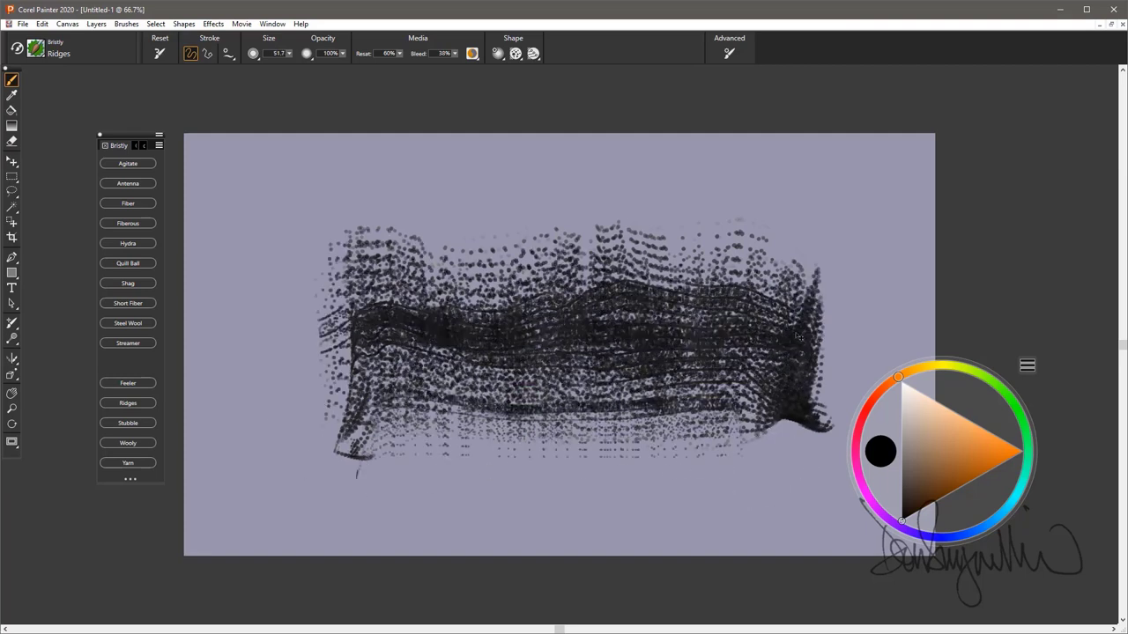
Clear the canvas and paint a large, dense black mass across it with the Stubble brush at size 219.7.
{"action": "key", "text": "Delete"}
{"action": "mouse_move", "coordinate": [824, 264]}
{"action": "left_mouse_down"}
{"action": "mouse_move", "coordinate": [657, 355]}
{"action": "mouse_move", "coordinate": [255, 392]}
{"action": "mouse_move", "coordinate": [767, 410]}
{"action": "mouse_move", "coordinate": [529, 446]}
{"action": "mouse_move", "coordinate": [320, 439]}
{"action": "left_mouse_up"}
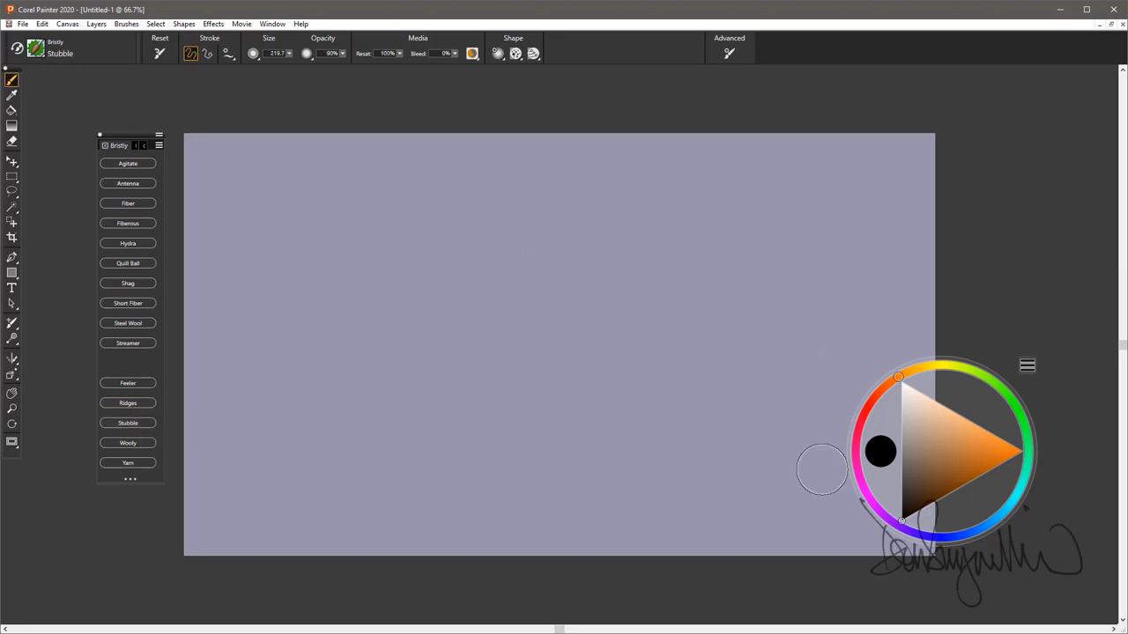
{"action": "mouse_move", "coordinate": [612, 329]}
{"action": "left_mouse_down"}
{"action": "mouse_move", "coordinate": [687, 327]}
{"action": "mouse_move", "coordinate": [458, 309]}
{"action": "mouse_move", "coordinate": [299, 414]}
{"action": "mouse_move", "coordinate": [581, 414]}
{"action": "mouse_move", "coordinate": [811, 353]}
{"action": "mouse_move", "coordinate": [635, 247]}
{"action": "mouse_move", "coordinate": [573, 299]}
{"action": "left_mouse_up"}
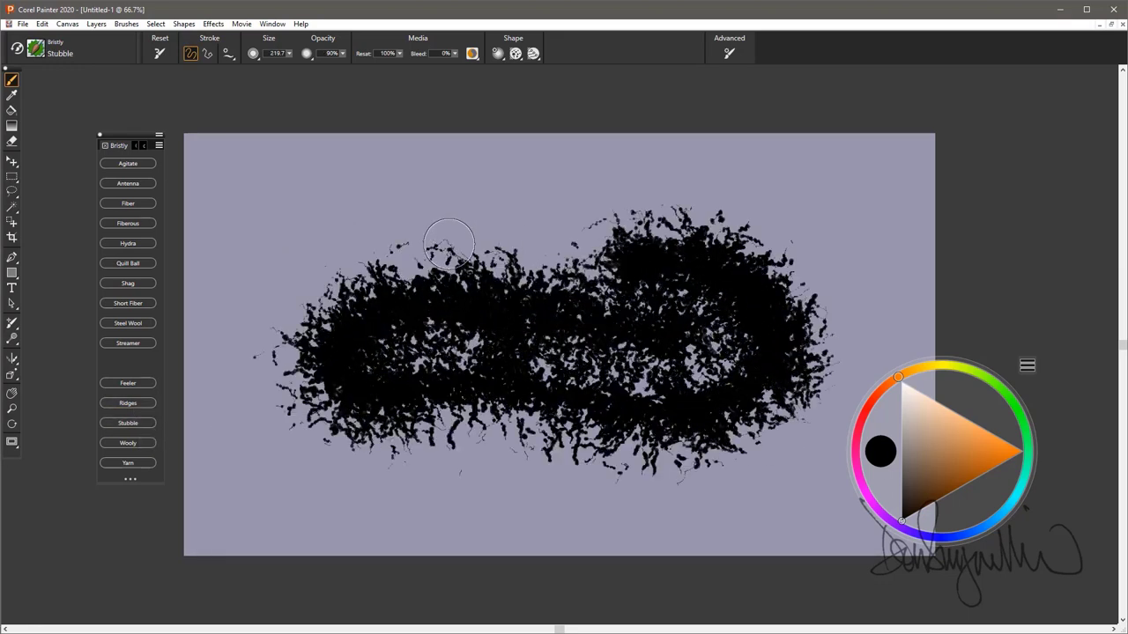
{"action": "mouse_move", "coordinate": [525, 238]}
{"action": "left_mouse_down"}
{"action": "mouse_move", "coordinate": [335, 251]}
{"action": "mouse_move", "coordinate": [260, 353]}
{"action": "mouse_move", "coordinate": [379, 471]}
{"action": "mouse_move", "coordinate": [714, 370]}
{"action": "mouse_move", "coordinate": [841, 260]}
{"action": "mouse_move", "coordinate": [564, 224]}
{"action": "mouse_move", "coordinate": [309, 276]}
{"action": "mouse_move", "coordinate": [265, 370]}
{"action": "mouse_move", "coordinate": [634, 466]}
{"action": "mouse_move", "coordinate": [630, 392]}
{"action": "left_mouse_up"}
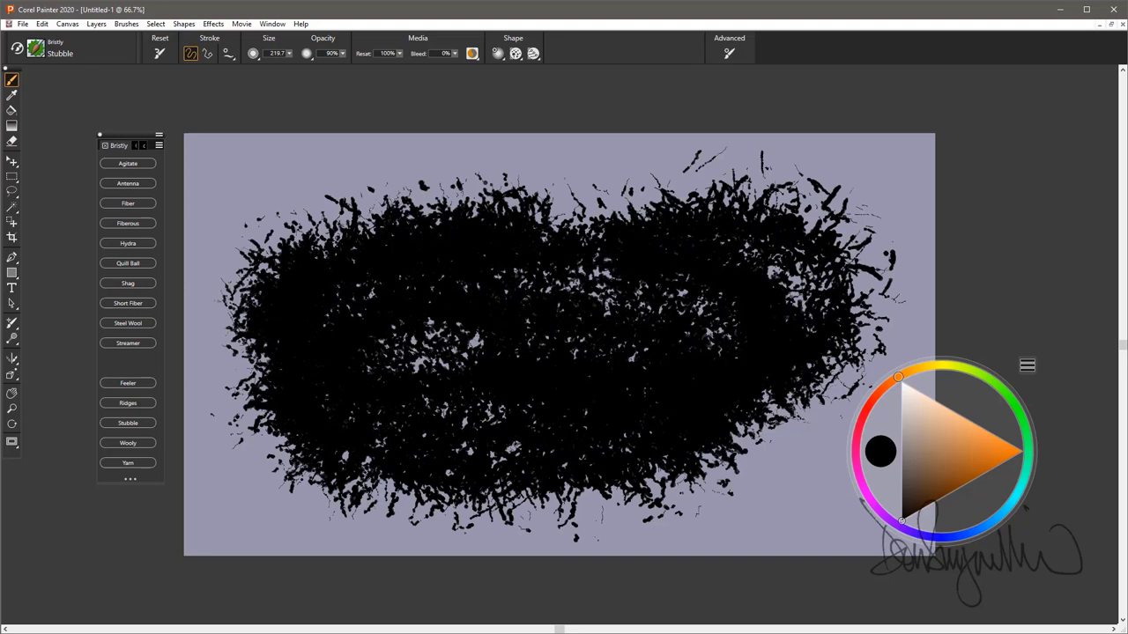
Finish the dense Stubble mass, clear the canvas, and paint a narrow black looping stroke at size 27.6.
{"action": "left_click_drag", "start_coordinate": [673, 289], "coordinate": [564, 287]}
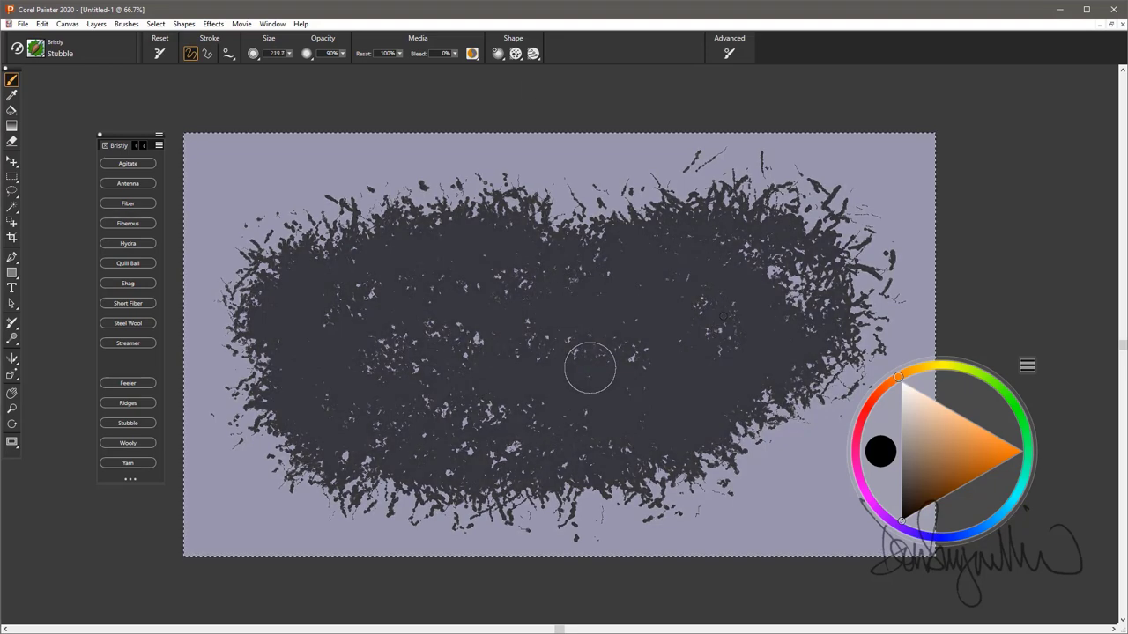
{"action": "mouse_move", "coordinate": [696, 339]}
{"action": "left_mouse_down"}
{"action": "mouse_move", "coordinate": [548, 350]}
{"action": "mouse_move", "coordinate": [351, 419]}
{"action": "left_mouse_up"}
{"action": "mouse_move", "coordinate": [481, 374]}
{"action": "left_mouse_down"}
{"action": "mouse_move", "coordinate": [697, 345]}
{"action": "mouse_move", "coordinate": [583, 328]}
{"action": "left_mouse_up"}
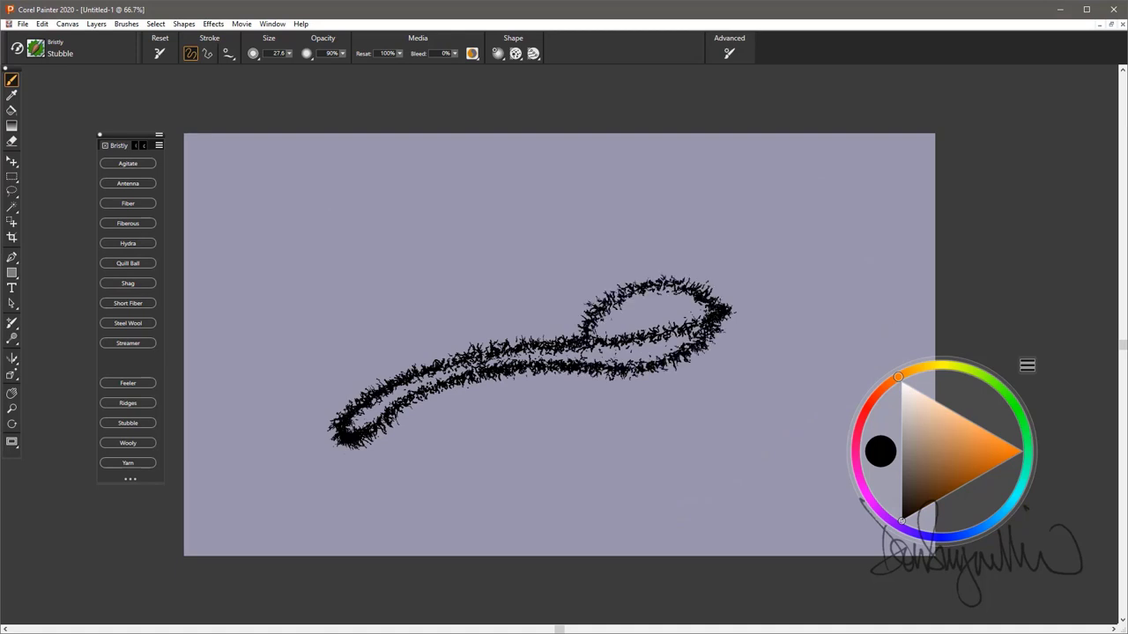
Enlarge the Stubble brush to size 248.6 and cover the narrow loop with a broad, dense black mass.
{"action": "mouse_move", "coordinate": [477, 360]}
{"action": "left_mouse_down", "text": "ctrl+alt"}
{"action": "mouse_move", "coordinate": [541, 428]}
{"action": "mouse_move", "coordinate": [581, 410]}
{"action": "left_mouse_up", "text": "ctrl+alt"}
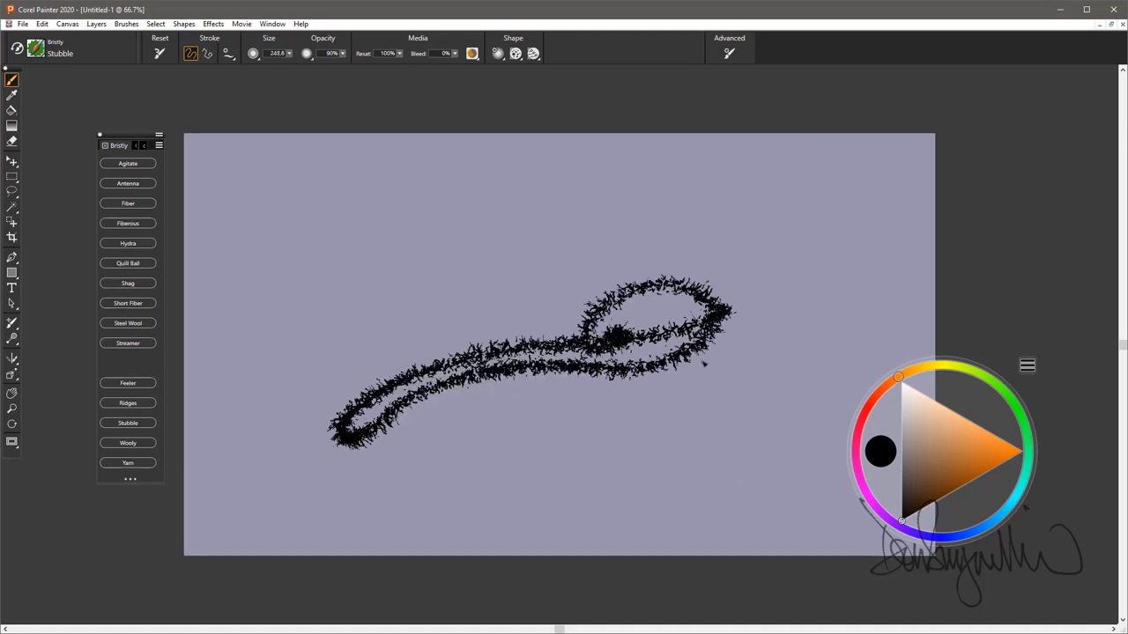
{"action": "mouse_move", "coordinate": [702, 365]}
{"action": "left_mouse_down"}
{"action": "mouse_move", "coordinate": [273, 392]}
{"action": "mouse_move", "coordinate": [546, 273]}
{"action": "mouse_move", "coordinate": [652, 293]}
{"action": "left_mouse_up"}
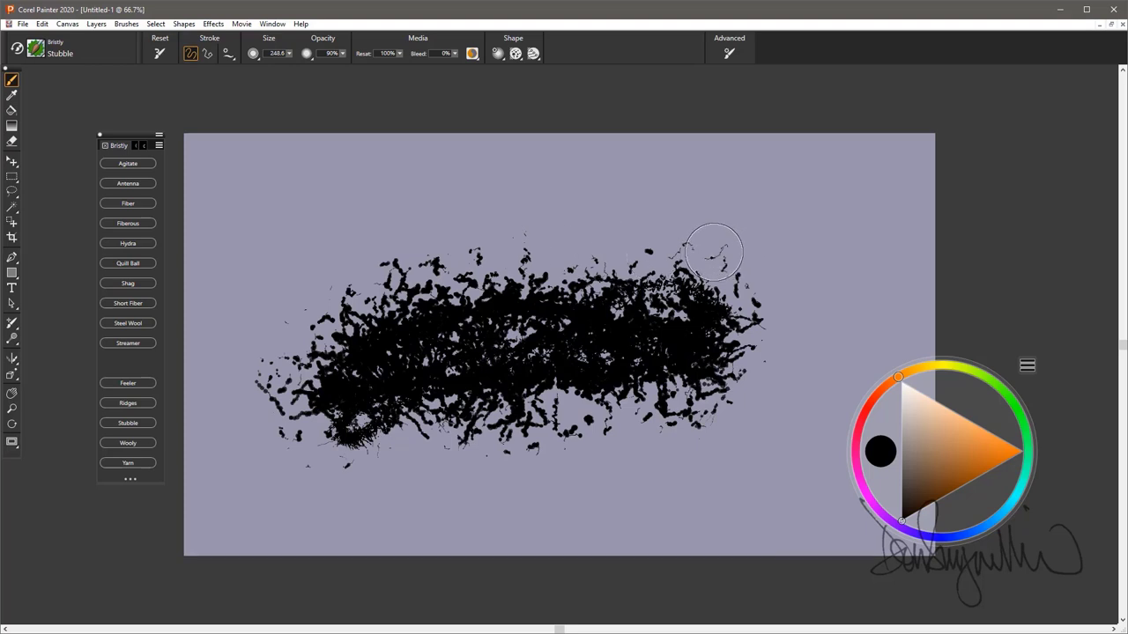
{"action": "mouse_move", "coordinate": [746, 327]}
{"action": "left_mouse_down"}
{"action": "mouse_move", "coordinate": [652, 414]}
{"action": "mouse_move", "coordinate": [405, 436]}
{"action": "mouse_move", "coordinate": [291, 352]}
{"action": "mouse_move", "coordinate": [494, 255]}
{"action": "mouse_move", "coordinate": [705, 246]}
{"action": "mouse_move", "coordinate": [401, 258]}
{"action": "left_mouse_up"}
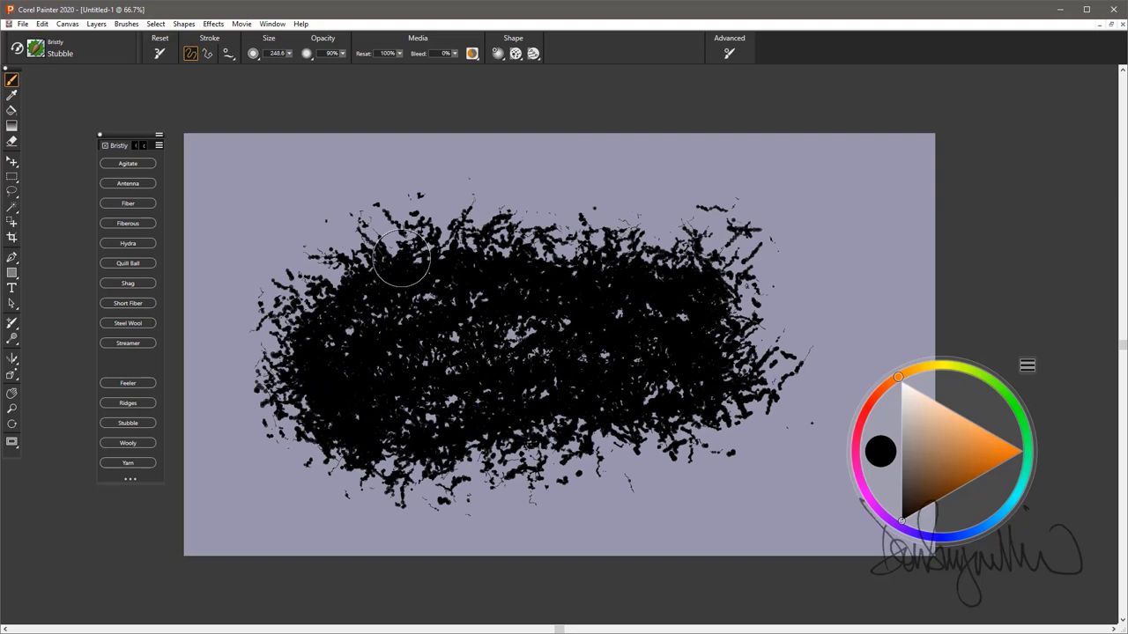
{"action": "mouse_move", "coordinate": [745, 255]}
{"action": "left_mouse_down"}
{"action": "mouse_move", "coordinate": [674, 224]}
{"action": "mouse_move", "coordinate": [397, 255]}
{"action": "left_mouse_up"}
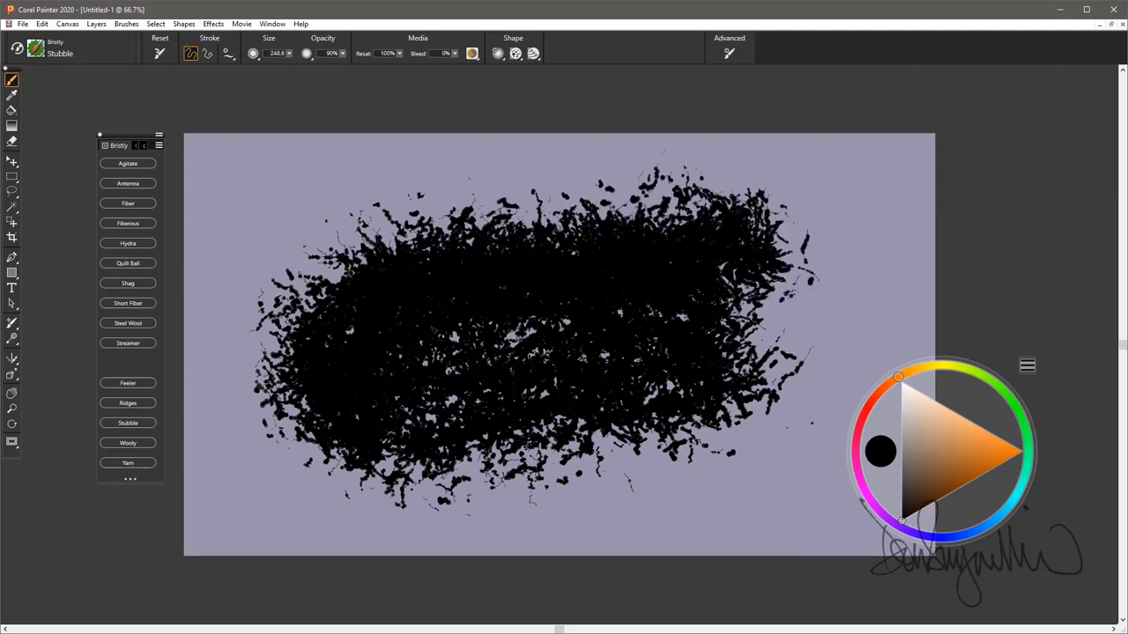
{"action": "left_click_drag", "start_coordinate": [733, 284], "coordinate": [738, 320]}
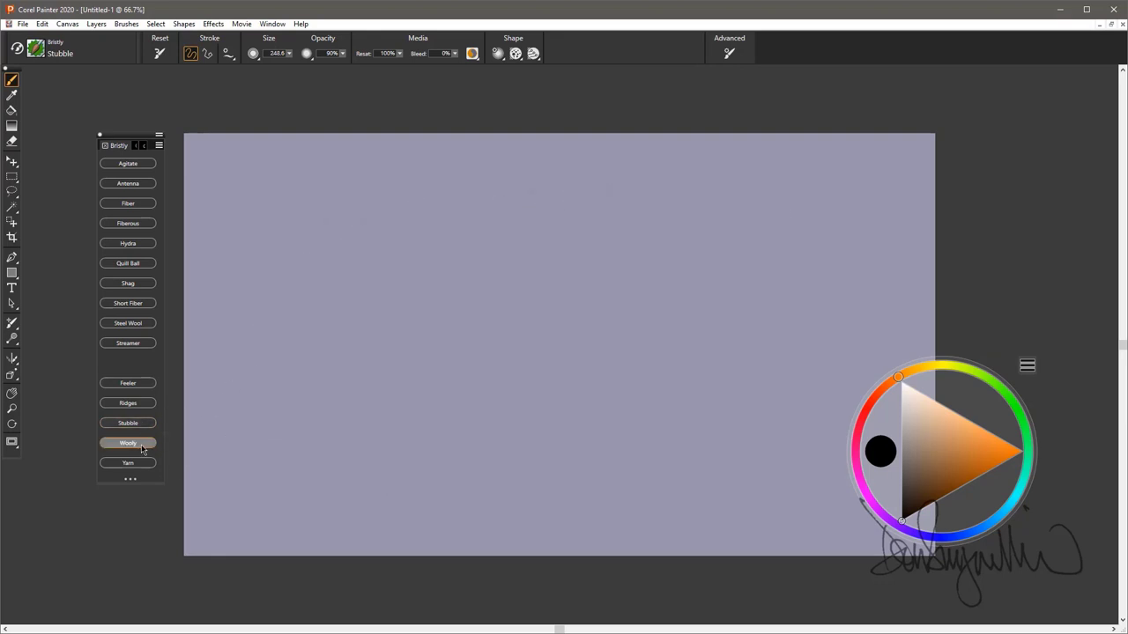
Clear the canvas and build up overlapping black diagonal bands across it with the Wooly brush at size 155.6.
{"action": "mouse_move", "coordinate": [709, 310]}
{"action": "left_mouse_down"}
{"action": "mouse_move", "coordinate": [617, 357]}
{"action": "mouse_move", "coordinate": [357, 385]}
{"action": "left_mouse_up"}
{"action": "mouse_move", "coordinate": [767, 317]}
{"action": "left_mouse_down"}
{"action": "mouse_move", "coordinate": [740, 299]}
{"action": "mouse_move", "coordinate": [352, 374]}
{"action": "mouse_move", "coordinate": [256, 340]}
{"action": "left_mouse_up"}
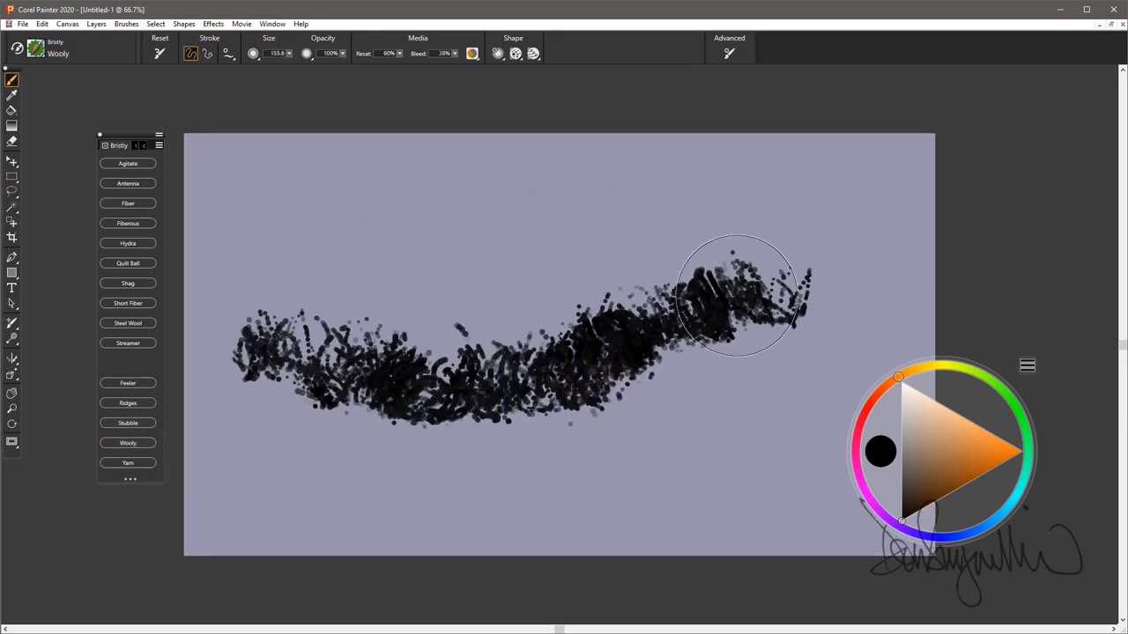
{"action": "mouse_move", "coordinate": [740, 297]}
{"action": "left_mouse_down"}
{"action": "mouse_move", "coordinate": [388, 331]}
{"action": "mouse_move", "coordinate": [361, 428]}
{"action": "left_mouse_up"}
{"action": "mouse_move", "coordinate": [379, 475]}
{"action": "left_mouse_down"}
{"action": "mouse_move", "coordinate": [757, 335]}
{"action": "mouse_move", "coordinate": [590, 264]}
{"action": "mouse_move", "coordinate": [282, 299]}
{"action": "mouse_move", "coordinate": [255, 326]}
{"action": "left_mouse_up"}
{"action": "mouse_move", "coordinate": [789, 264]}
{"action": "left_mouse_down"}
{"action": "mouse_move", "coordinate": [617, 238]}
{"action": "mouse_move", "coordinate": [394, 344]}
{"action": "left_mouse_up"}
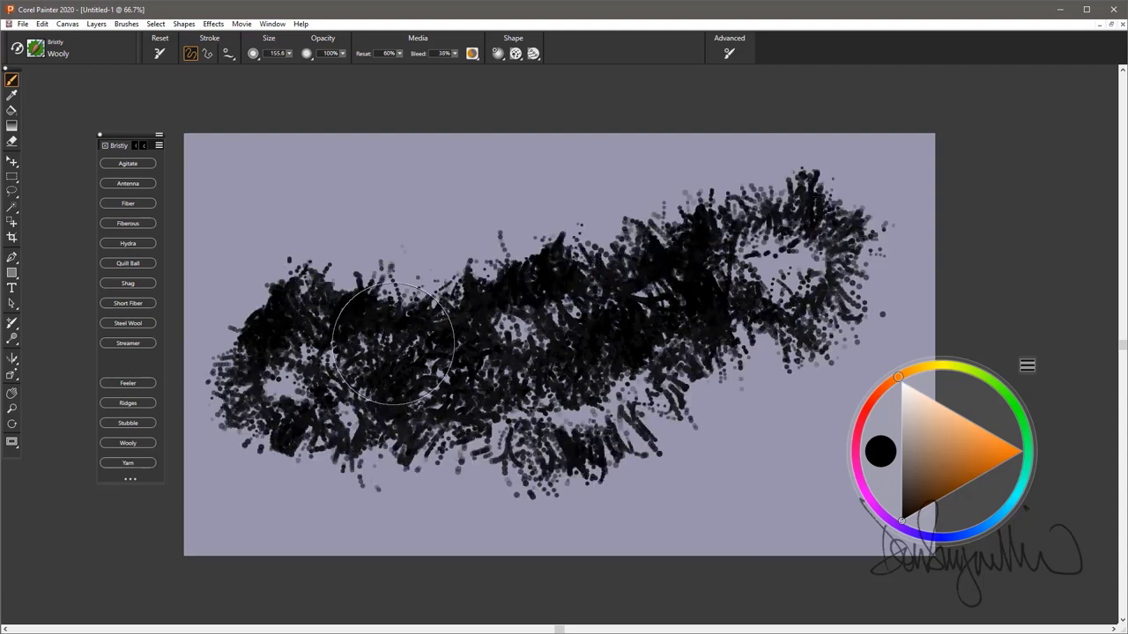
{"action": "mouse_move", "coordinate": [375, 392]}
{"action": "left_mouse_down"}
{"action": "mouse_move", "coordinate": [370, 421]}
{"action": "mouse_move", "coordinate": [717, 365]}
{"action": "mouse_move", "coordinate": [543, 445]}
{"action": "mouse_move", "coordinate": [888, 275]}
{"action": "mouse_move", "coordinate": [670, 225]}
{"action": "left_mouse_up"}
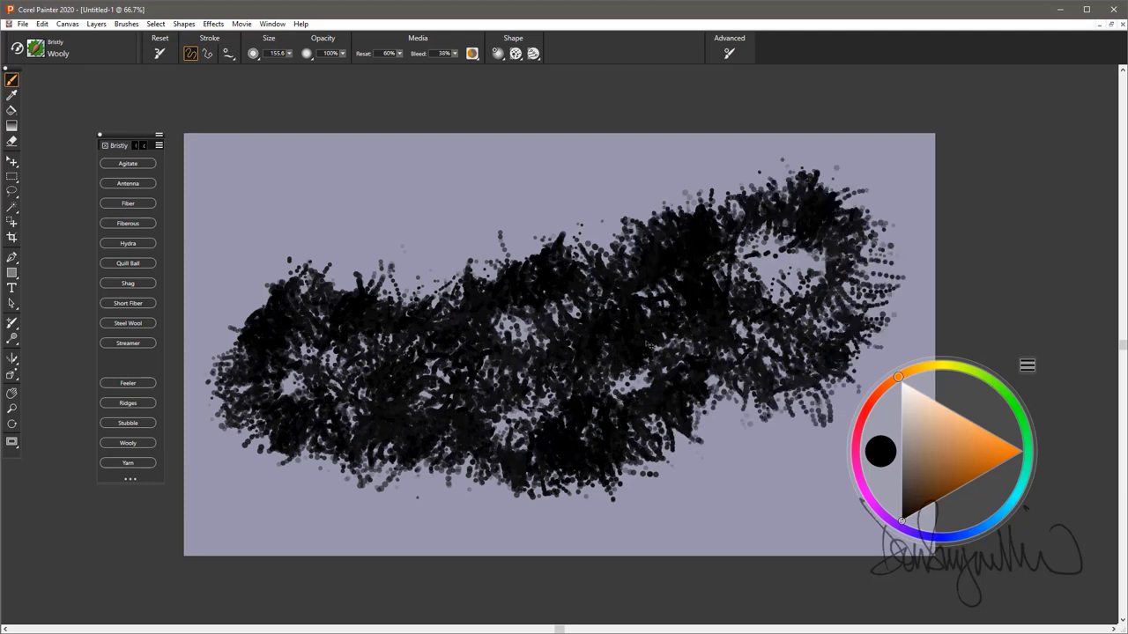
Clear the canvas and paint a separate black Wooly band at size 155.6, running across the upper part and curving down at its end.
{"action": "key", "text": "ctrl+a"}
{"action": "key", "text": "BackSpace"}
{"action": "key", "text": "ctrl+d"}
{"action": "mouse_move", "coordinate": [791, 265]}
{"action": "left_mouse_down"}
{"action": "mouse_move", "coordinate": [450, 276]}
{"action": "mouse_move", "coordinate": [347, 394]}
{"action": "left_mouse_up"}
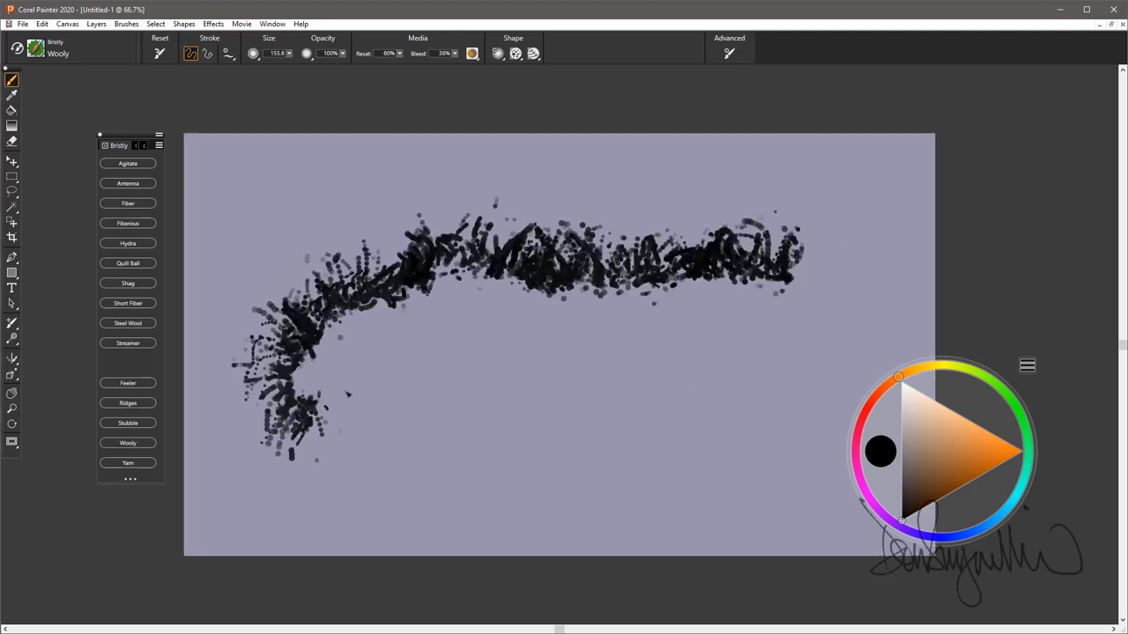
{"action": "mouse_move", "coordinate": [295, 445]}
{"action": "left_mouse_down"}
{"action": "mouse_move", "coordinate": [820, 352]}
{"action": "mouse_move", "coordinate": [582, 229]}
{"action": "mouse_move", "coordinate": [309, 265]}
{"action": "mouse_move", "coordinate": [352, 432]}
{"action": "mouse_move", "coordinate": [696, 397]}
{"action": "mouse_move", "coordinate": [845, 220]}
{"action": "mouse_move", "coordinate": [326, 255]}
{"action": "mouse_move", "coordinate": [287, 281]}
{"action": "left_mouse_up"}
Clear the canvas, reduce the Wooly brush to size 50.3, and paint a fuzzy elongated black ring with repeated strokes.
{"action": "key", "text": "BackSpace"}
{"action": "key", "text": "ctrl+d"}
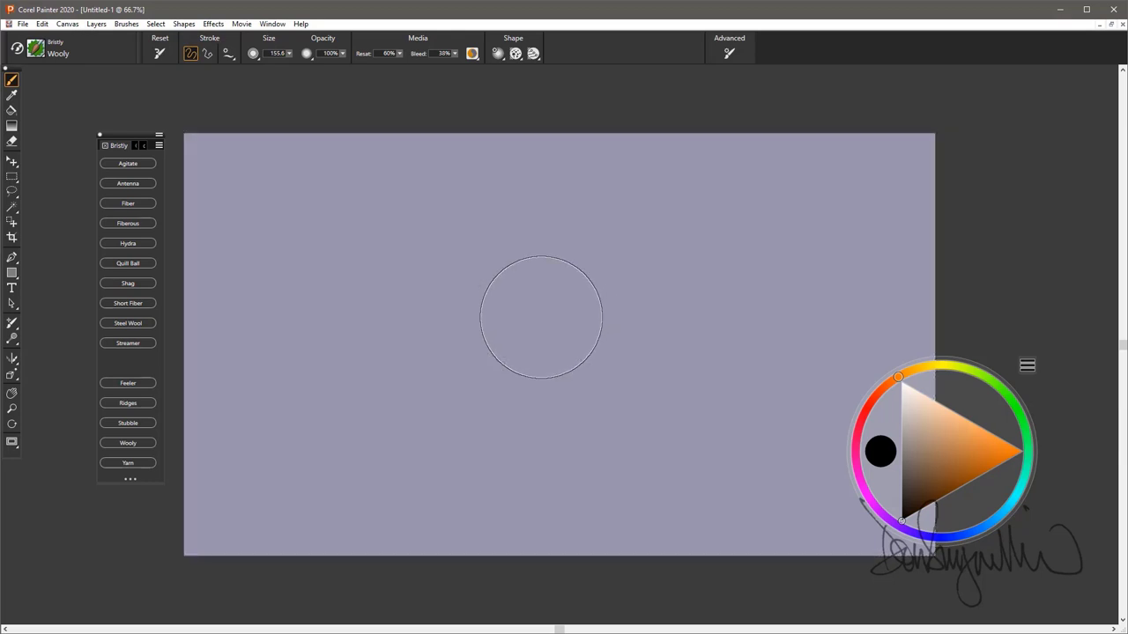
{"action": "left_click_drag", "start_coordinate": [508, 327], "coordinate": [518, 344], "text": "ctrl+alt"}
{"action": "mouse_move", "coordinate": [736, 234]}
{"action": "left_mouse_down"}
{"action": "mouse_move", "coordinate": [695, 264]}
{"action": "mouse_move", "coordinate": [360, 304]}
{"action": "mouse_move", "coordinate": [417, 402]}
{"action": "mouse_move", "coordinate": [716, 383]}
{"action": "mouse_move", "coordinate": [687, 269]}
{"action": "mouse_move", "coordinate": [335, 286]}
{"action": "mouse_move", "coordinate": [326, 454]}
{"action": "left_mouse_up"}
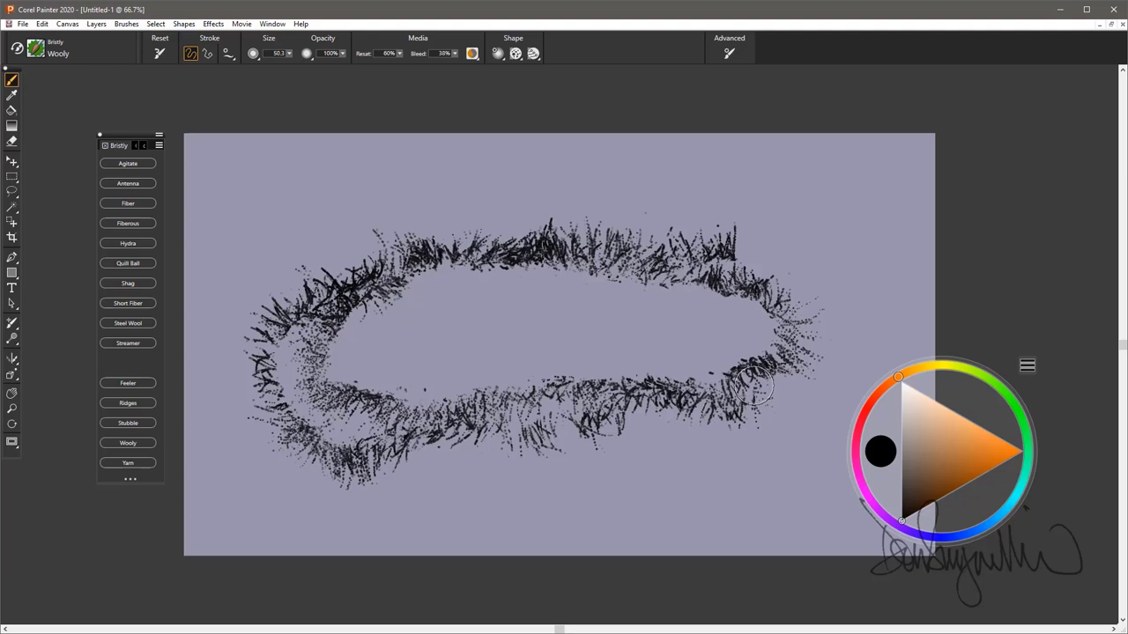
{"action": "mouse_move", "coordinate": [528, 441]}
{"action": "left_mouse_down"}
{"action": "mouse_move", "coordinate": [810, 352]}
{"action": "mouse_move", "coordinate": [397, 251]}
{"action": "mouse_move", "coordinate": [300, 423]}
{"action": "mouse_move", "coordinate": [599, 423]}
{"action": "mouse_move", "coordinate": [590, 260]}
{"action": "left_mouse_up"}
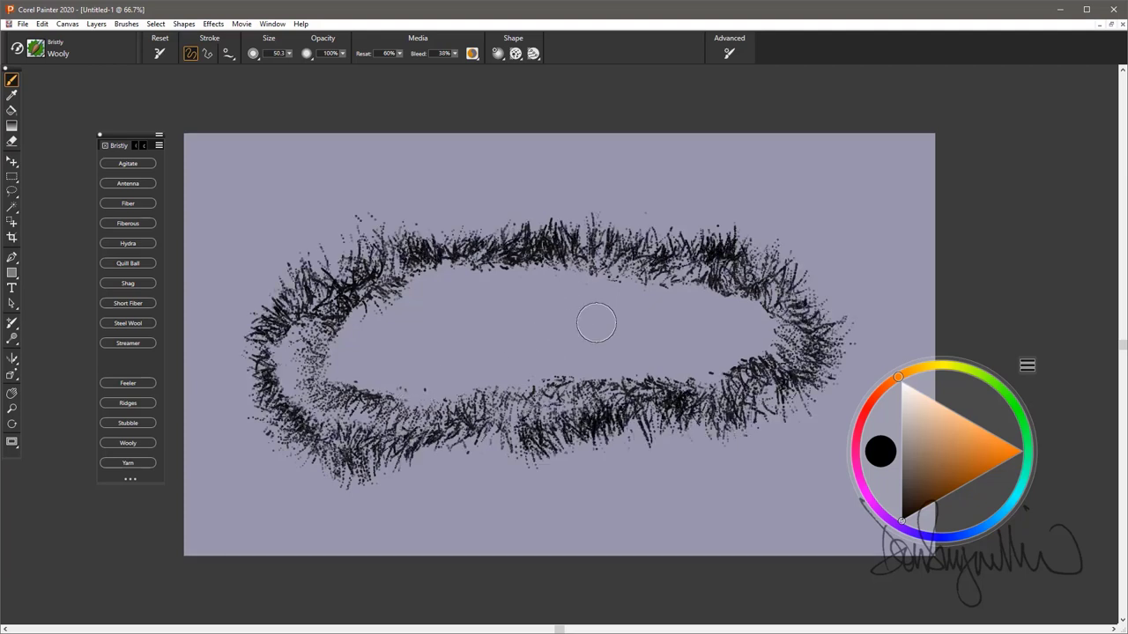
Clear the canvas and paint a diagonal Yarn stroke, adding thinner leaf-shaped curves around it at size 40.5.
{"action": "key", "text": "Delete"}
{"action": "left_click", "coordinate": [127, 463]}
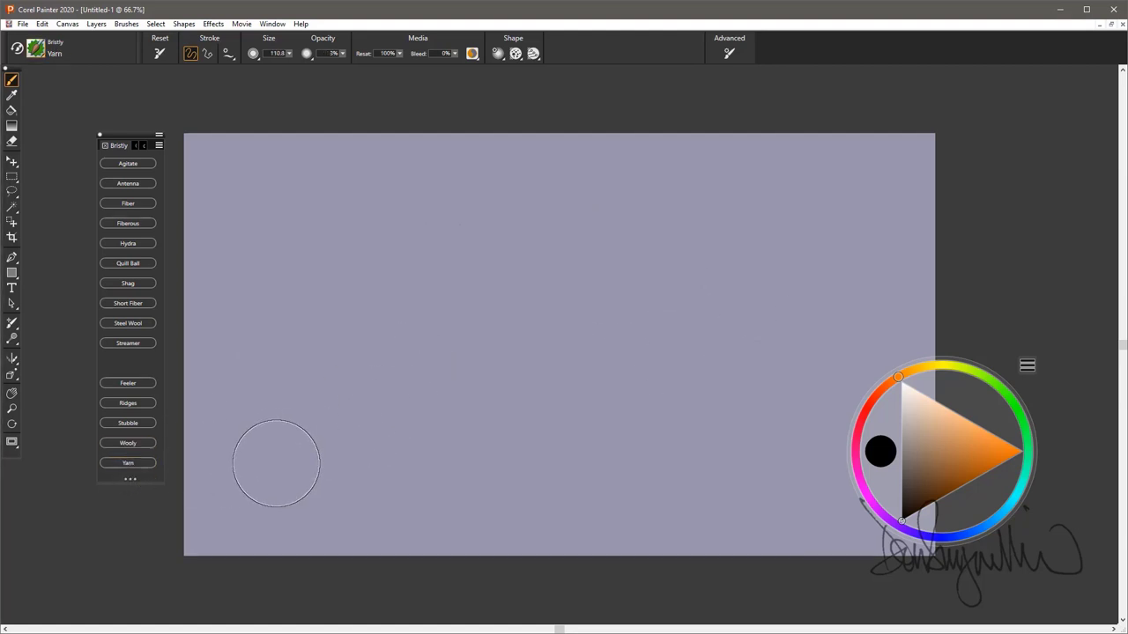
{"action": "mouse_move", "coordinate": [237, 467]}
{"action": "left_mouse_down"}
{"action": "mouse_move", "coordinate": [388, 421]}
{"action": "mouse_move", "coordinate": [666, 264]}
{"action": "mouse_move", "coordinate": [801, 249]}
{"action": "mouse_move", "coordinate": [772, 260]}
{"action": "left_mouse_up"}
{"action": "mouse_move", "coordinate": [812, 208]}
{"action": "left_mouse_down"}
{"action": "mouse_move", "coordinate": [345, 408]}
{"action": "mouse_move", "coordinate": [308, 489]}
{"action": "left_mouse_up"}
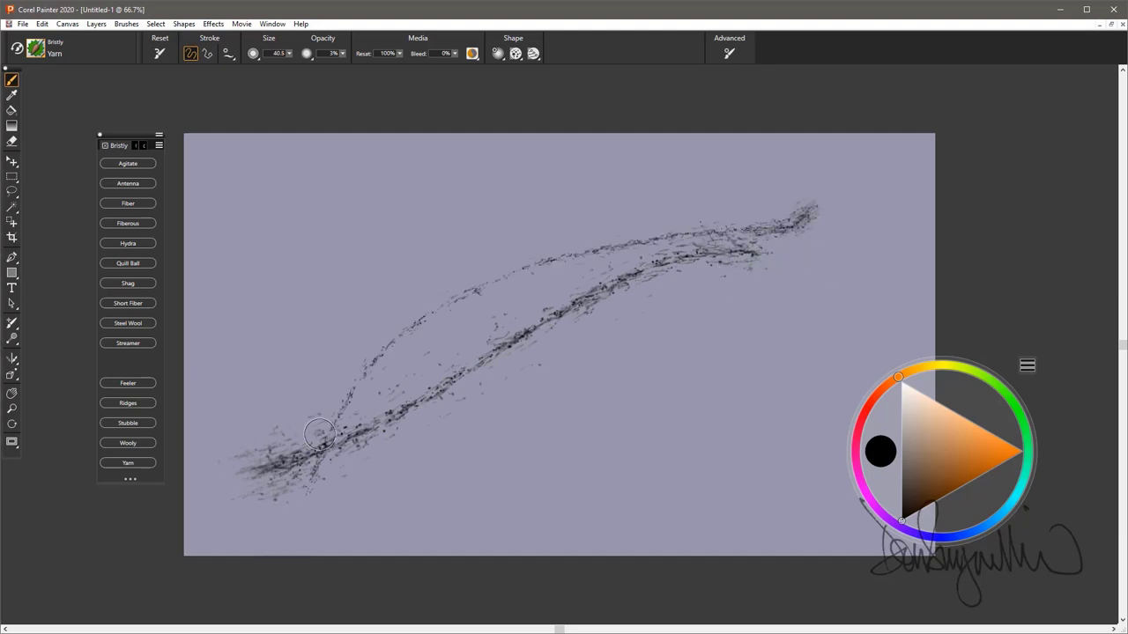
{"action": "mouse_move", "coordinate": [319, 434]}
{"action": "left_mouse_down"}
{"action": "mouse_move", "coordinate": [821, 216]}
{"action": "mouse_move", "coordinate": [827, 195]}
{"action": "mouse_move", "coordinate": [784, 262]}
{"action": "mouse_move", "coordinate": [384, 427]}
{"action": "mouse_move", "coordinate": [310, 541]}
{"action": "left_mouse_up"}
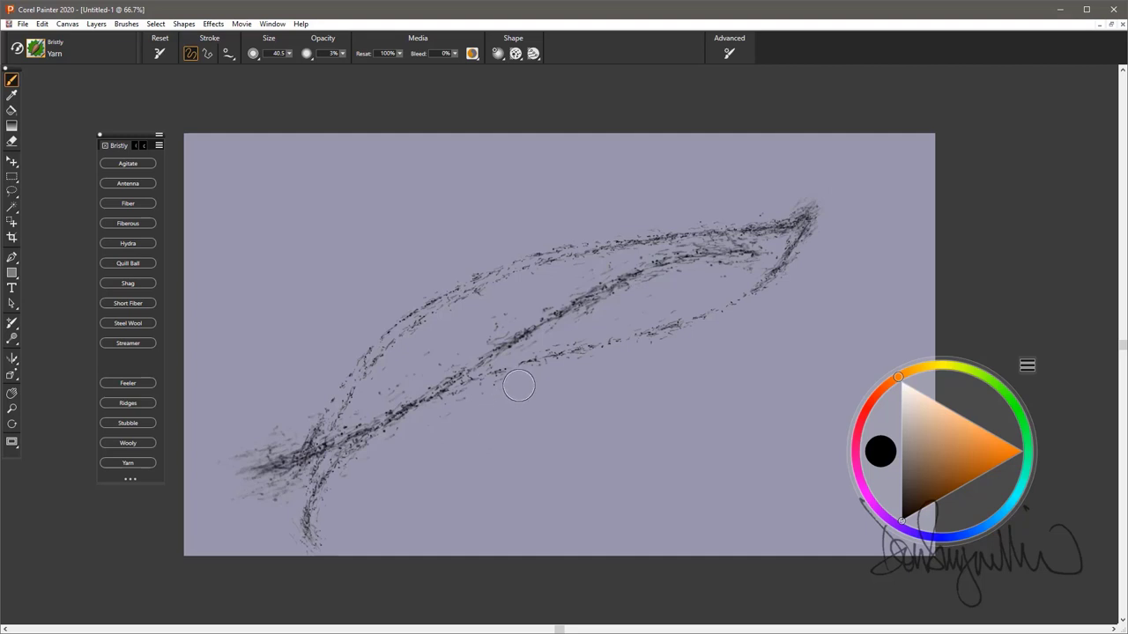
Clear the canvas and paint large tangled black loops across it with the Yarn-1 brush at size 40.5.
{"action": "key", "text": "ctrl+a"}
{"action": "key", "text": "BackSpace"}
{"action": "key", "text": "ctrl+d"}
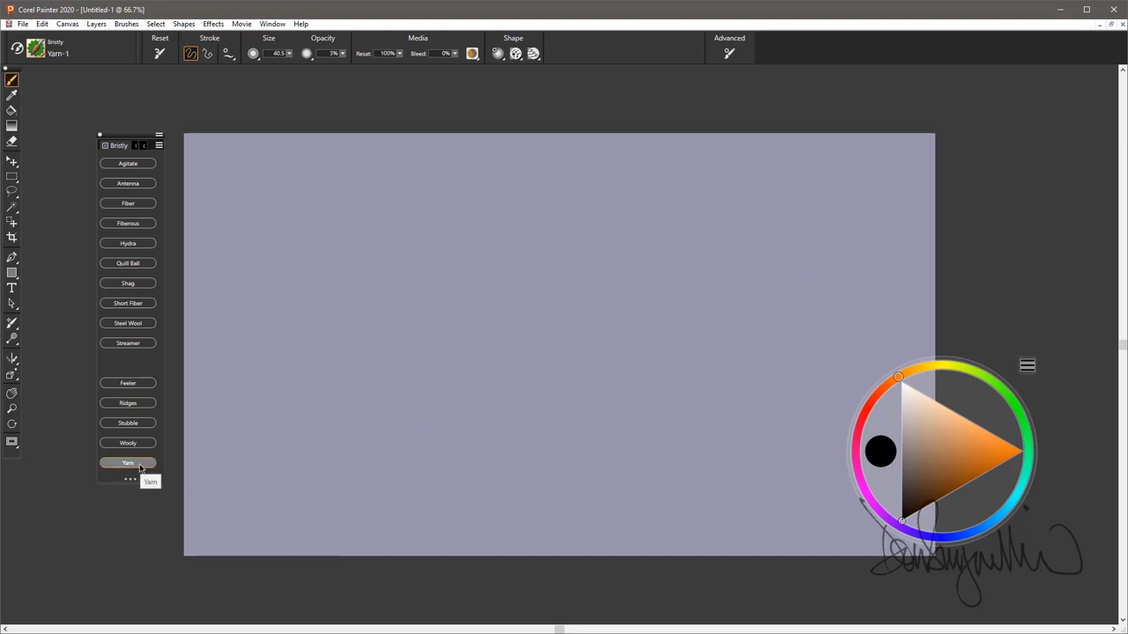
{"action": "mouse_move", "coordinate": [837, 201]}
{"action": "left_mouse_down"}
{"action": "mouse_move", "coordinate": [433, 249]}
{"action": "mouse_move", "coordinate": [782, 273]}
{"action": "left_mouse_up"}
{"action": "mouse_move", "coordinate": [868, 308]}
{"action": "left_mouse_down"}
{"action": "mouse_move", "coordinate": [755, 309]}
{"action": "mouse_move", "coordinate": [423, 216]}
{"action": "mouse_move", "coordinate": [616, 533]}
{"action": "mouse_move", "coordinate": [478, 259]}
{"action": "mouse_move", "coordinate": [767, 403]}
{"action": "mouse_move", "coordinate": [409, 309]}
{"action": "left_mouse_up"}
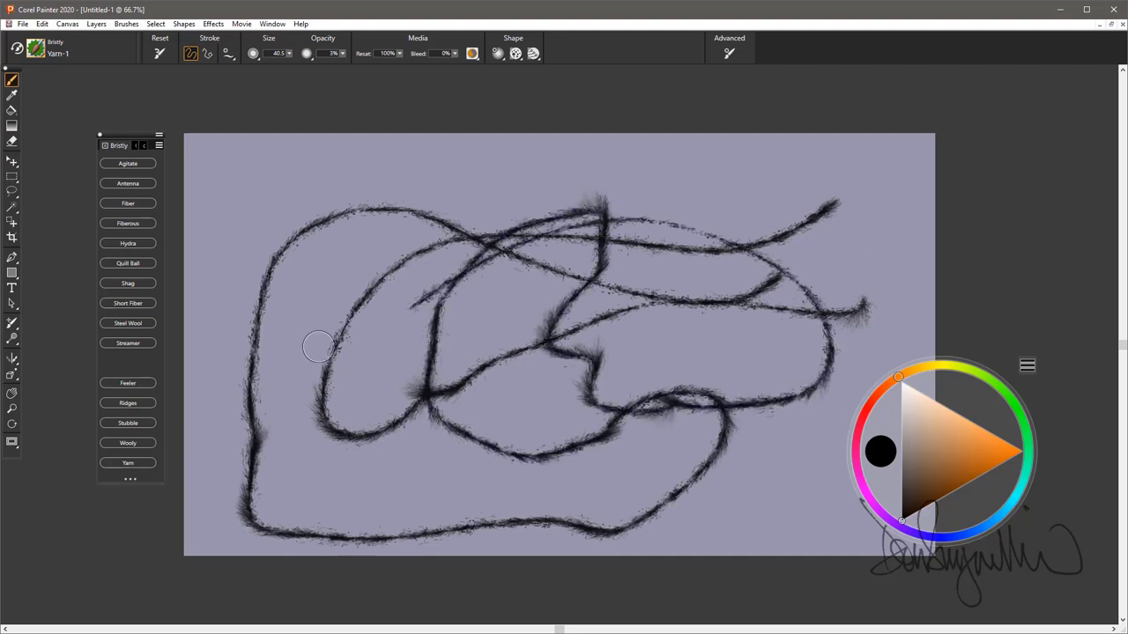
{"action": "mouse_move", "coordinate": [762, 201]}
{"action": "left_mouse_down"}
{"action": "mouse_move", "coordinate": [244, 299]}
{"action": "mouse_move", "coordinate": [810, 349]}
{"action": "mouse_move", "coordinate": [317, 284]}
{"action": "mouse_move", "coordinate": [784, 264]}
{"action": "mouse_move", "coordinate": [392, 225]}
{"action": "mouse_move", "coordinate": [767, 370]}
{"action": "left_mouse_up"}
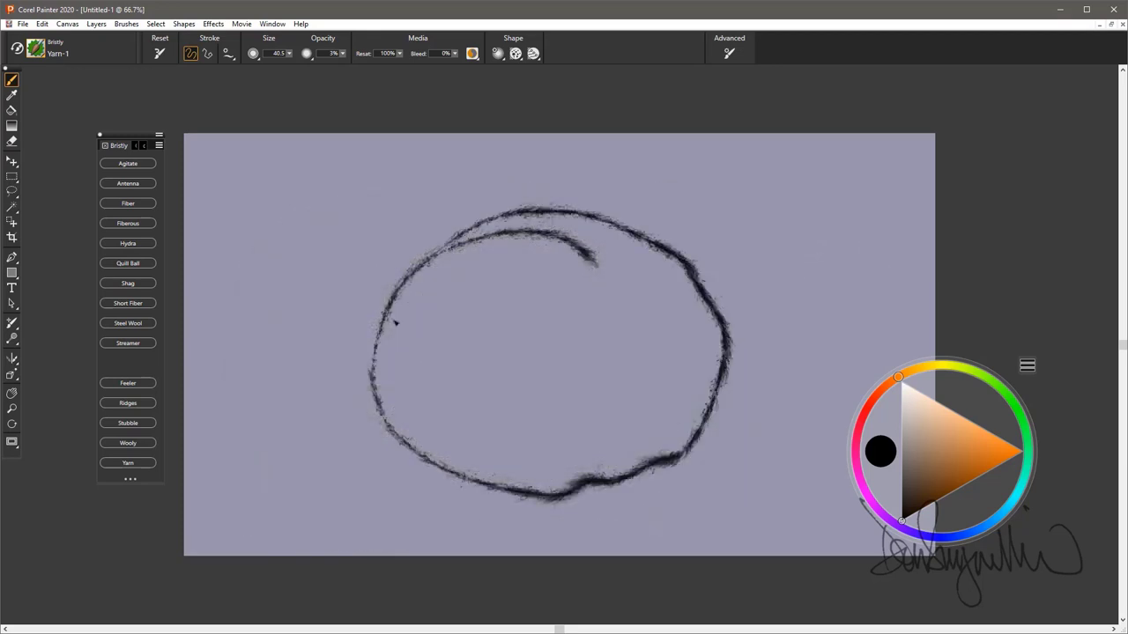
On the emptied canvas, sketch a round cartoon head with circular features and a wide toothy mouth using Yarn-1 at size 40.5.
{"action": "mouse_move", "coordinate": [395, 323]}
{"action": "left_mouse_down"}
{"action": "mouse_move", "coordinate": [392, 388]}
{"action": "mouse_move", "coordinate": [370, 370]}
{"action": "left_mouse_up"}
{"action": "mouse_move", "coordinate": [599, 264]}
{"action": "left_mouse_down"}
{"action": "mouse_move", "coordinate": [654, 344]}
{"action": "mouse_move", "coordinate": [607, 291]}
{"action": "left_mouse_up"}
{"action": "mouse_move", "coordinate": [398, 391]}
{"action": "left_mouse_down"}
{"action": "mouse_move", "coordinate": [554, 414]}
{"action": "mouse_move", "coordinate": [498, 429]}
{"action": "left_mouse_up"}
{"action": "mouse_move", "coordinate": [410, 423]}
{"action": "left_mouse_down"}
{"action": "mouse_move", "coordinate": [538, 459]}
{"action": "mouse_move", "coordinate": [420, 422]}
{"action": "mouse_move", "coordinate": [409, 446]}
{"action": "left_mouse_up"}
{"action": "left_click_drag", "start_coordinate": [609, 351], "coordinate": [486, 461]}
{"action": "left_click_drag", "start_coordinate": [448, 407], "coordinate": [458, 455]}
{"action": "left_click_drag", "start_coordinate": [485, 410], "coordinate": [498, 457]}
{"action": "left_click_drag", "start_coordinate": [516, 427], "coordinate": [526, 454]}
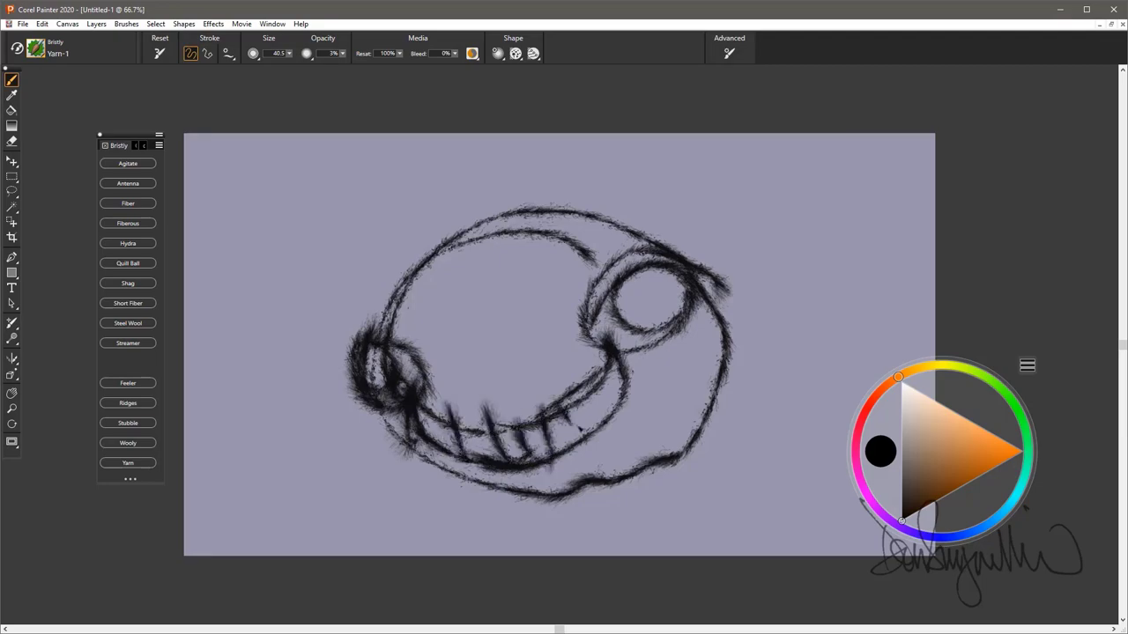